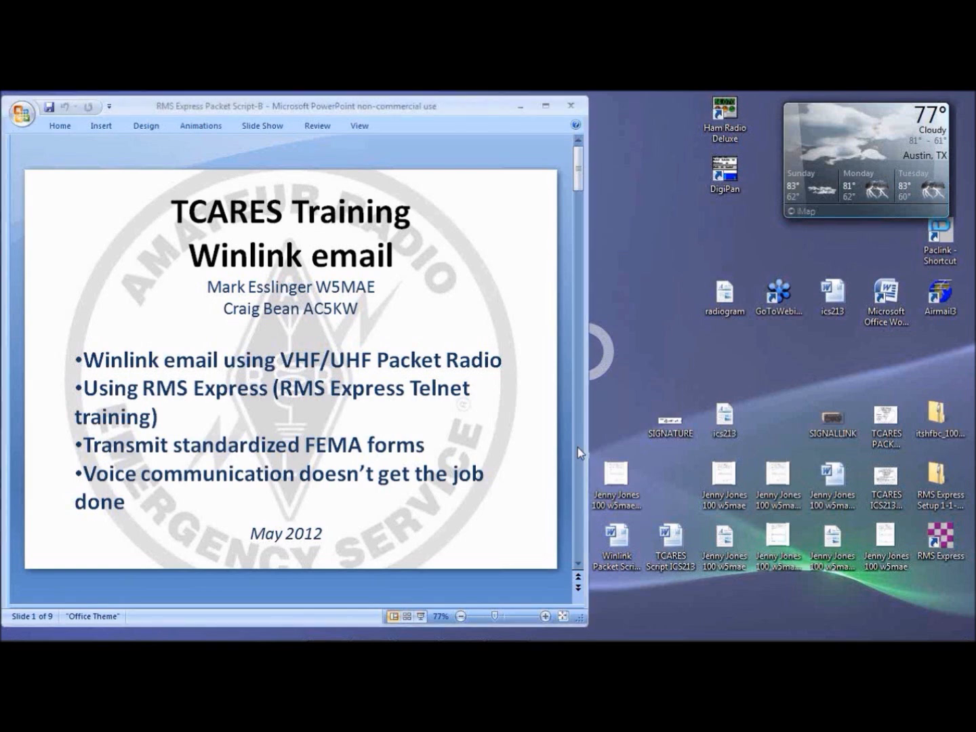
Advance from slide 1 past the Winlink Over Ham Radio and KPC-3+ slides to Kantronics Rear Connections.
click(577, 447)
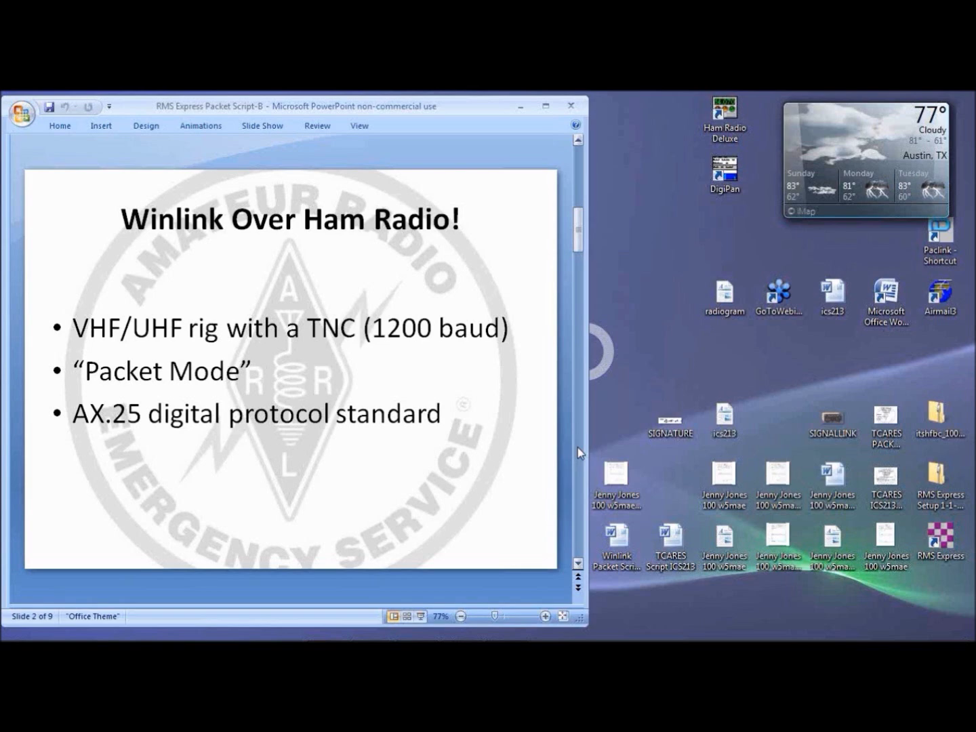
click(577, 447)
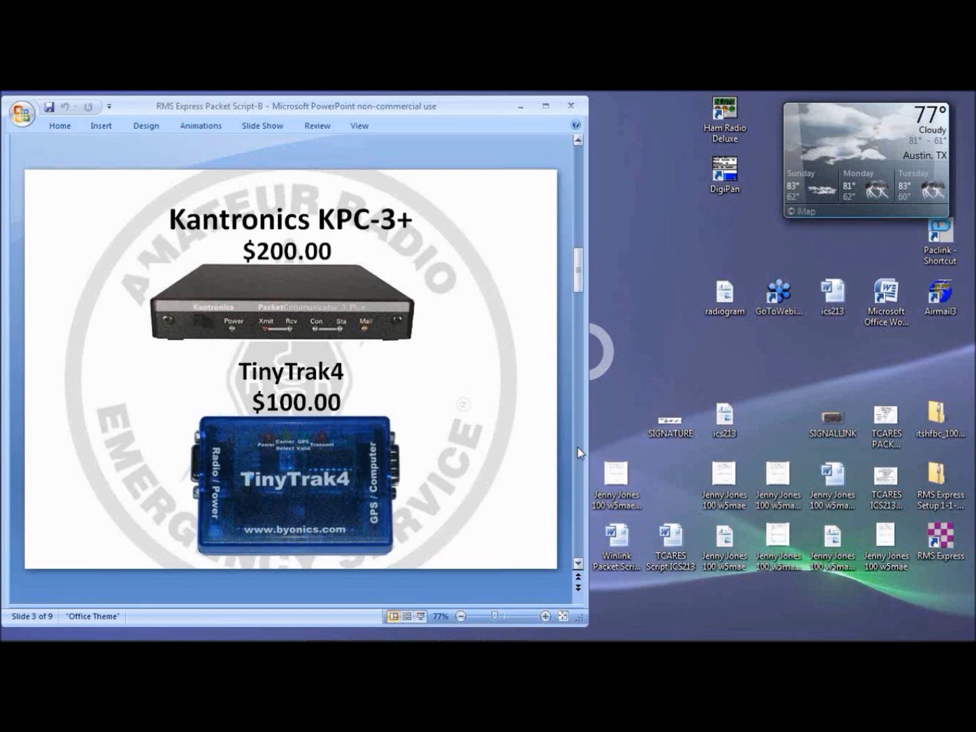
click(577, 448)
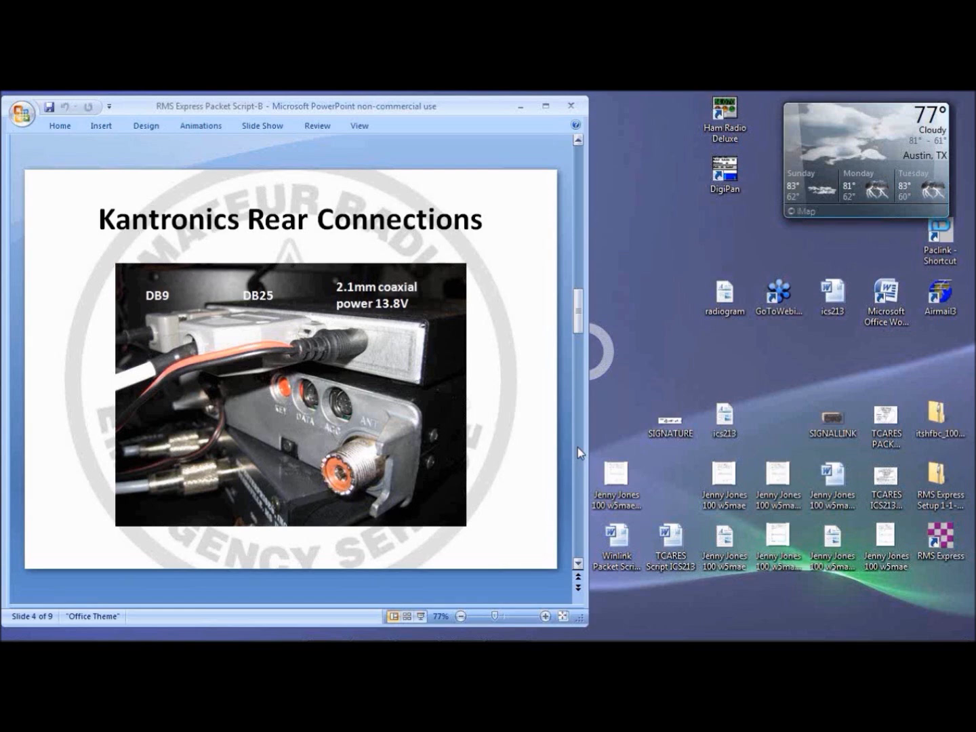
Move past the Cables from Radio to Computer slide to the TinyTrak4 photo slide.
click(577, 447)
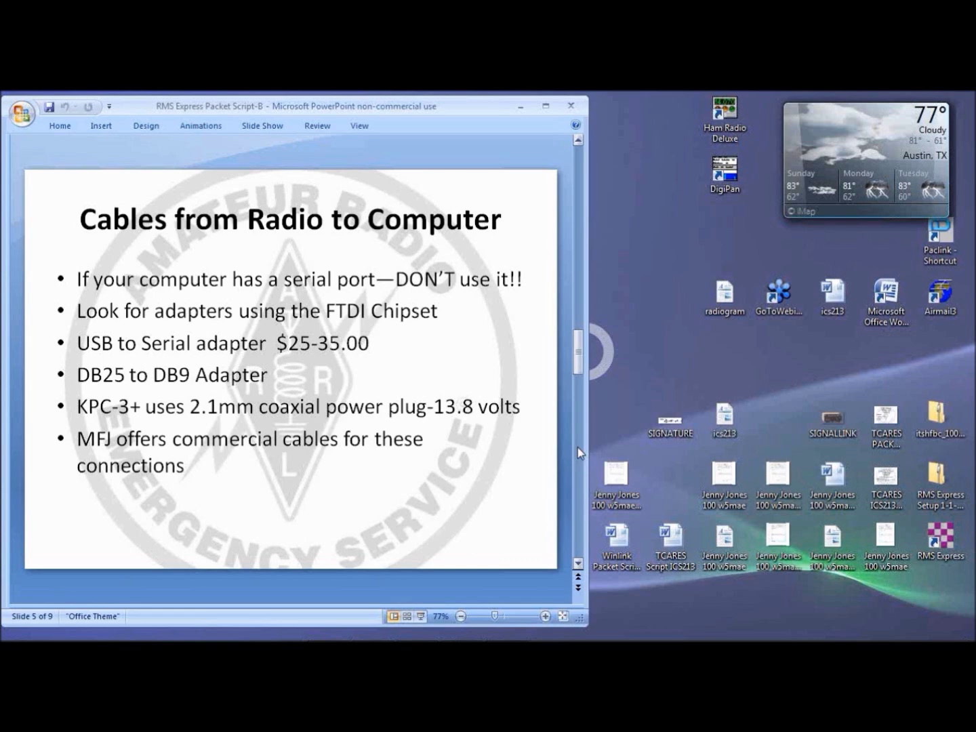
click(578, 450)
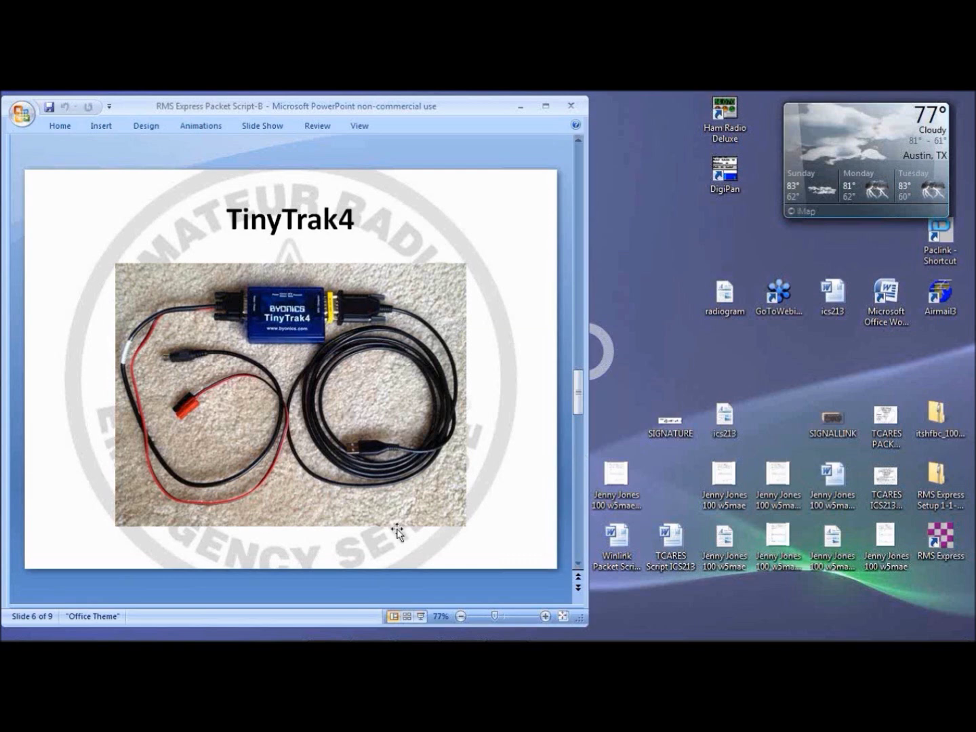
mouse_move(122, 640)
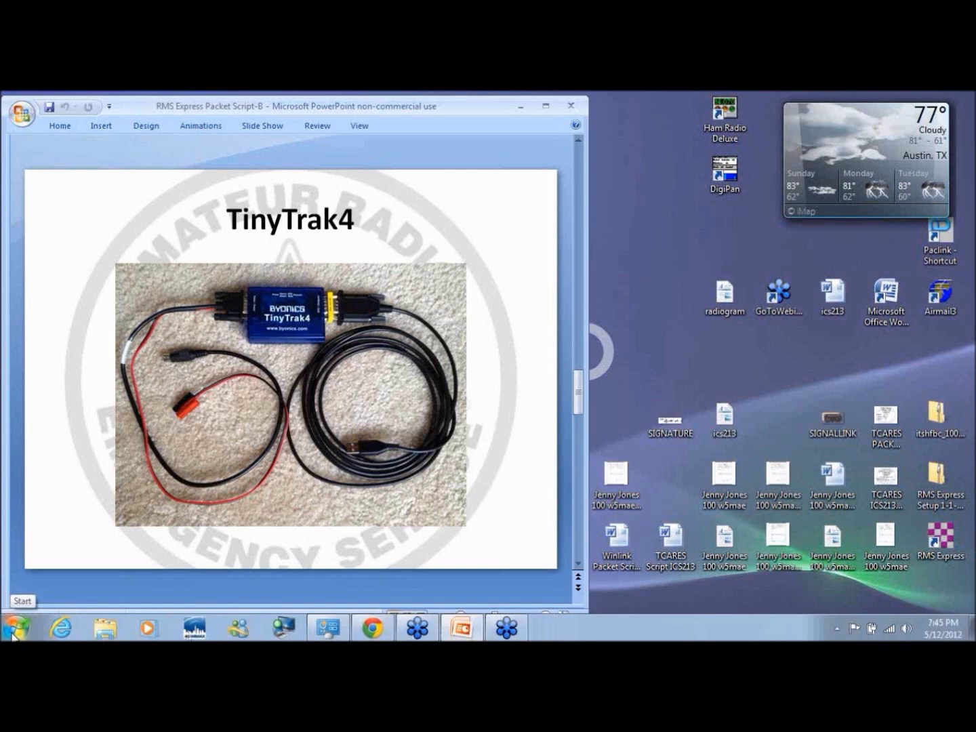
Open Device Manager via Computer properties, expand Ports (COM & LPT), and open the Kantronics TNC (COM4) properties.
click(13, 631)
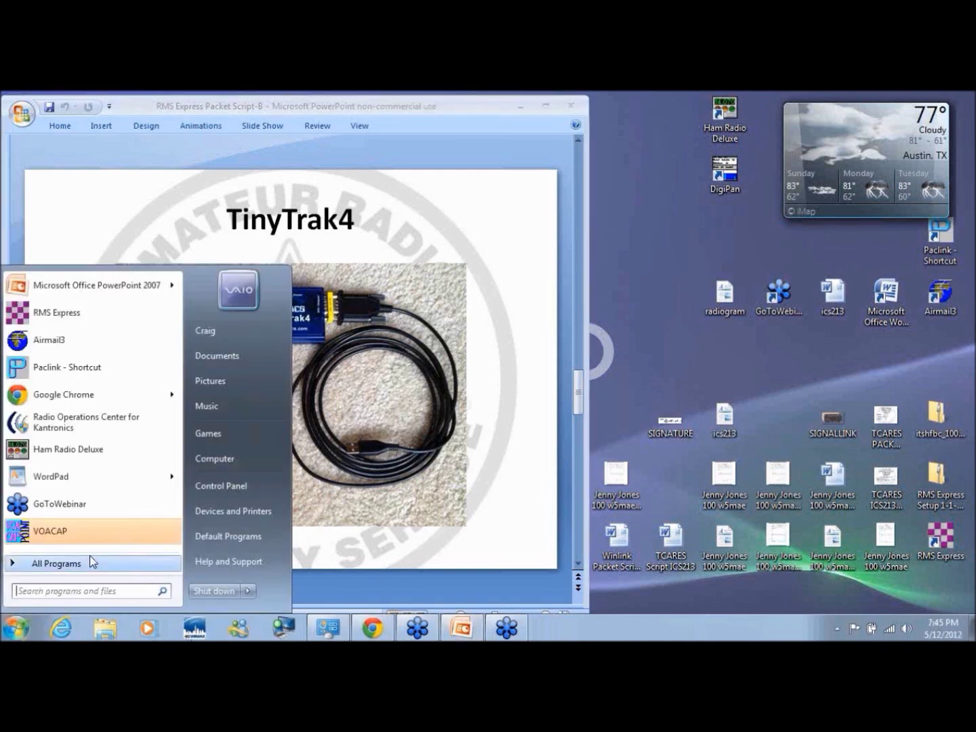
right_click(221, 465)
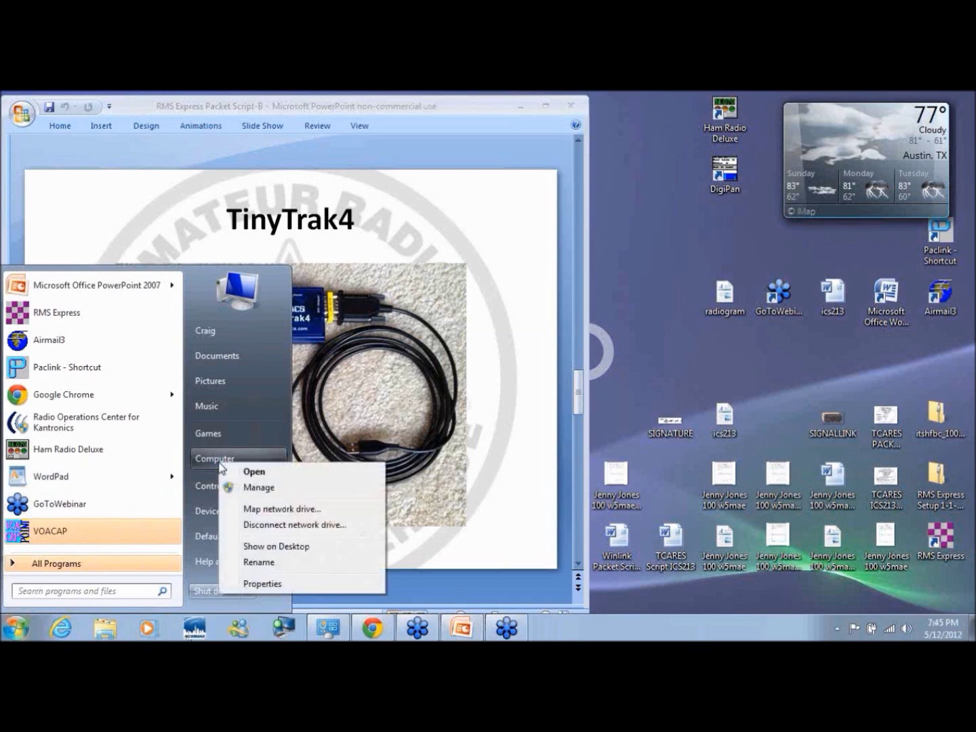
click(283, 583)
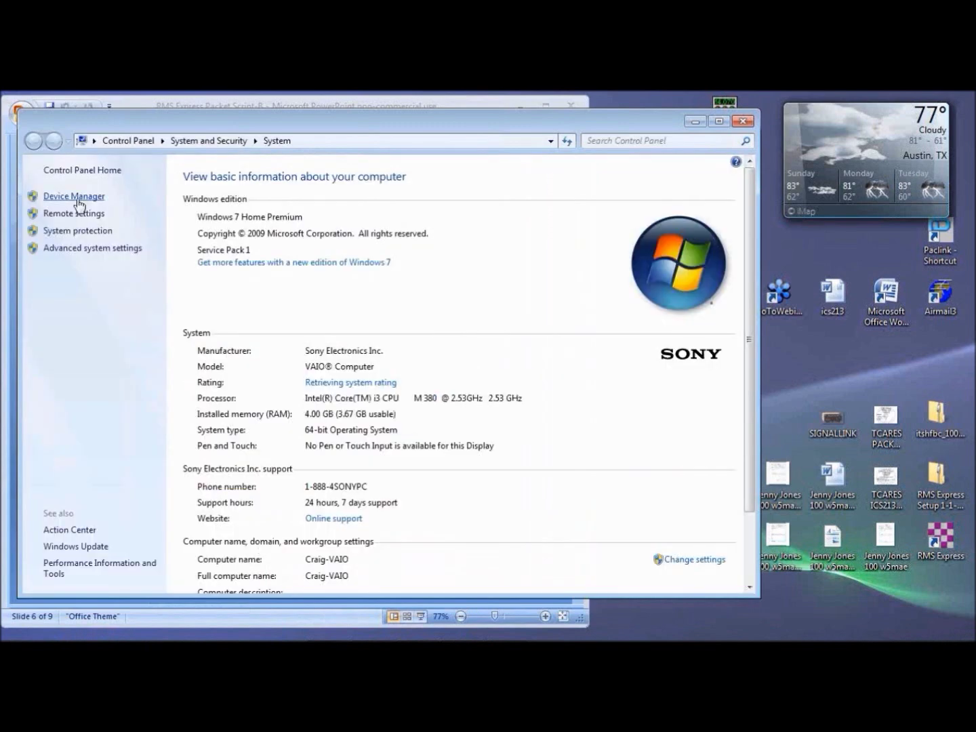
click(79, 198)
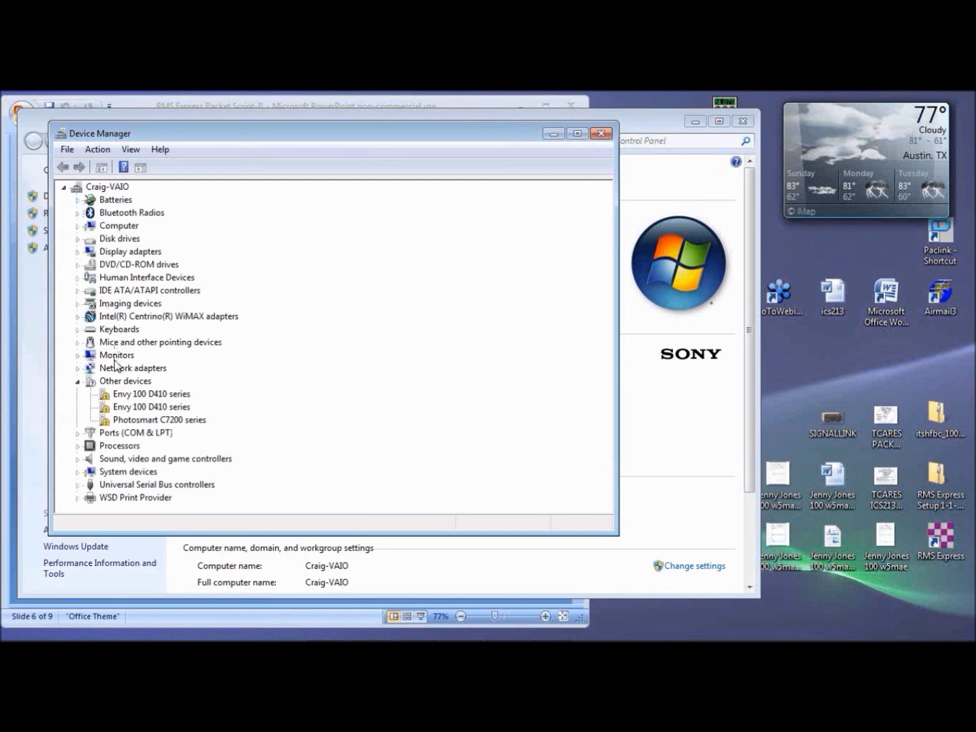
click(76, 433)
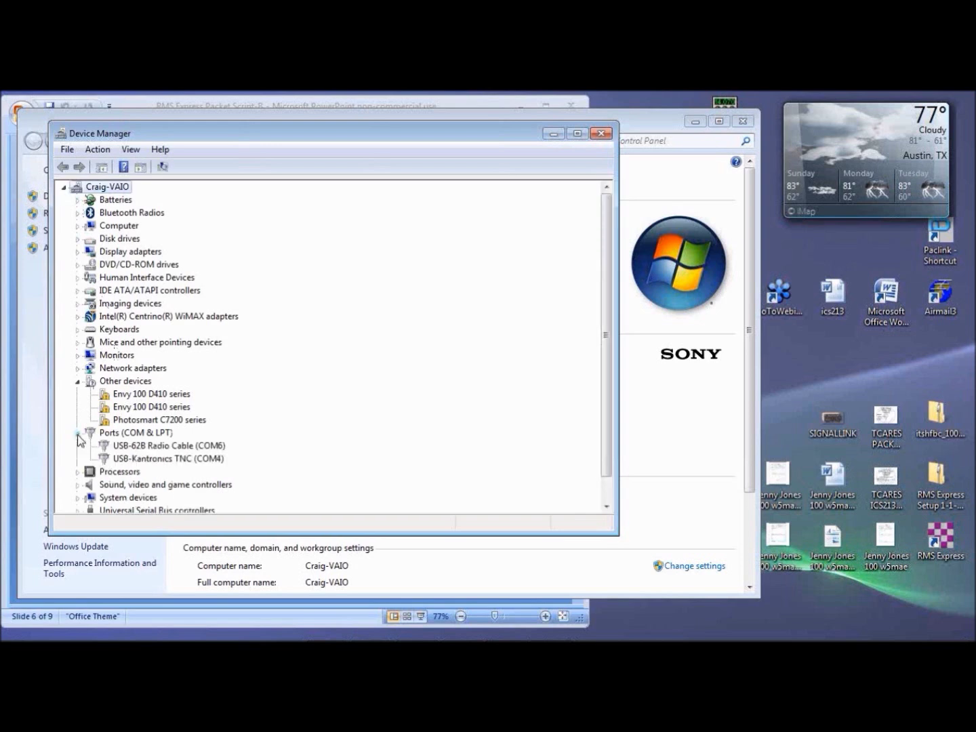
double_click(149, 460)
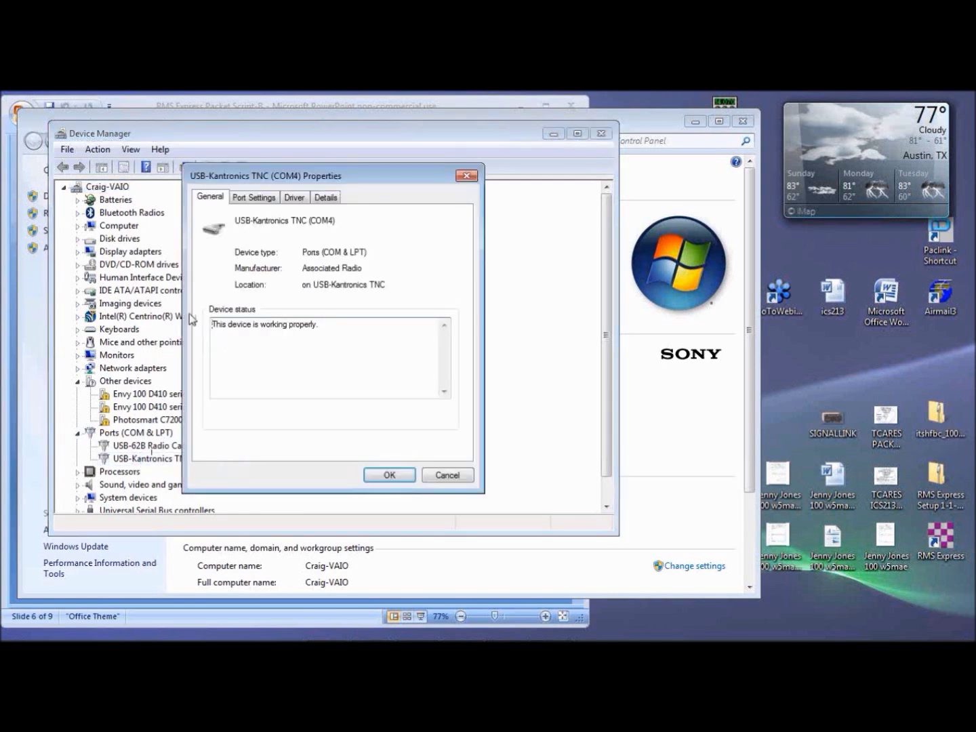
Confirm COM4's port settings at 9600 bits per second, then close the properties and Device Manager.
click(257, 198)
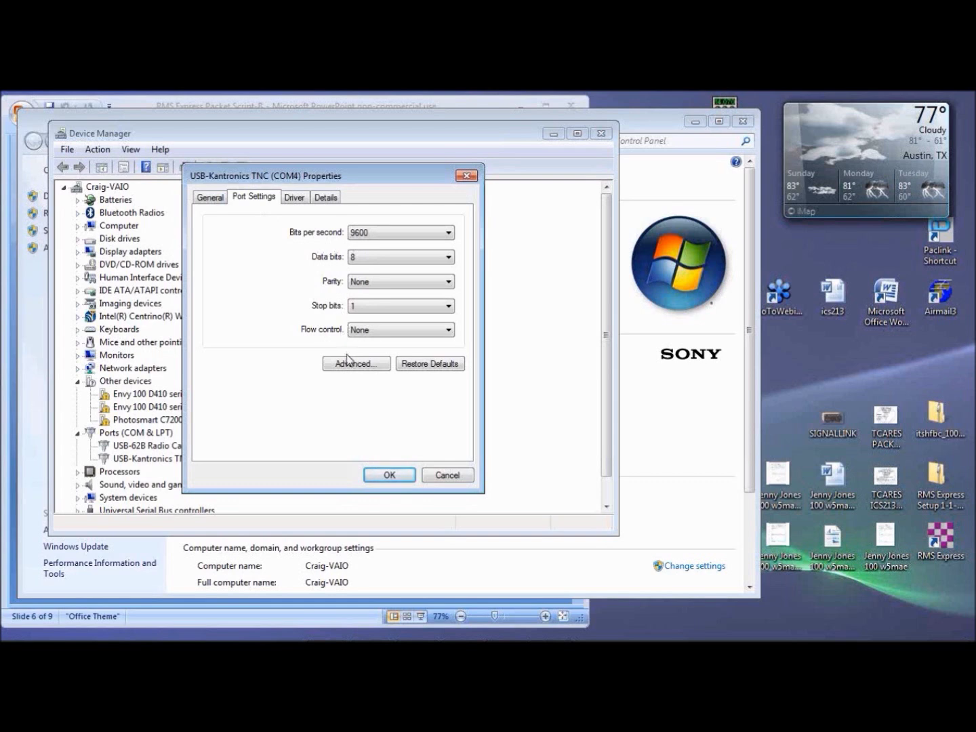
click(386, 476)
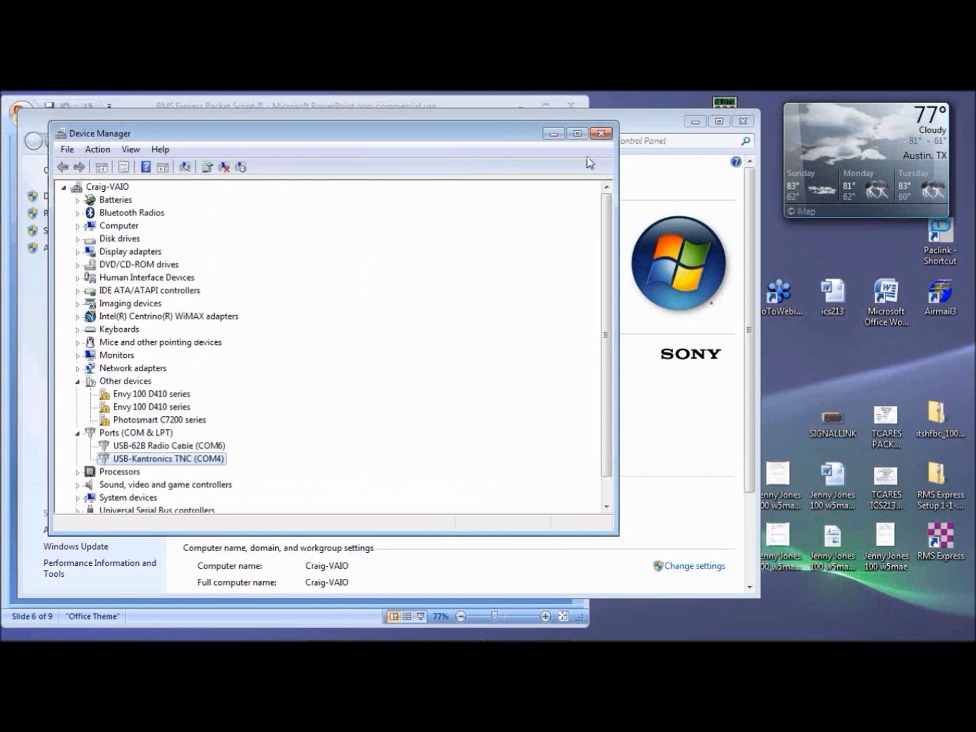
click(600, 135)
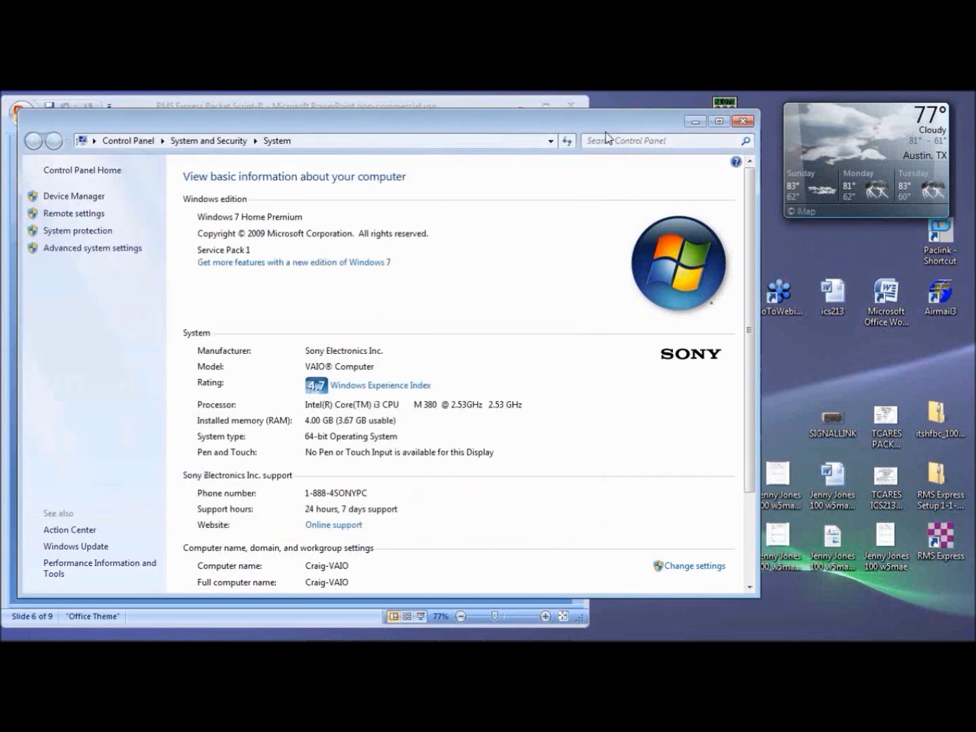
Close the System window and launch RMS Express from its desktop shortcut.
click(744, 123)
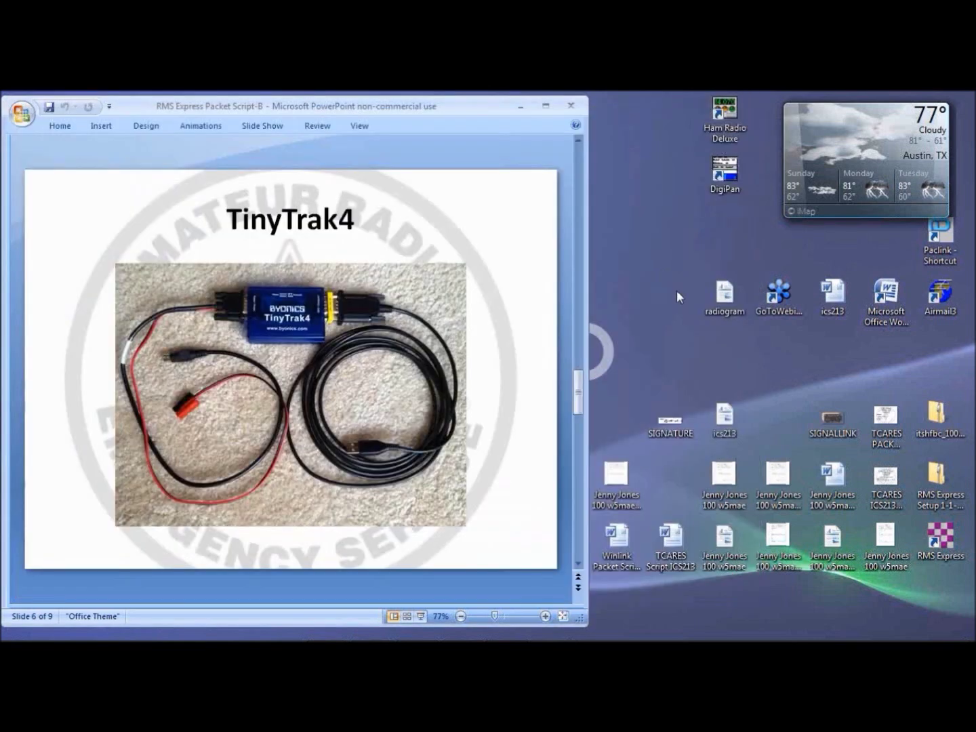
click(949, 539)
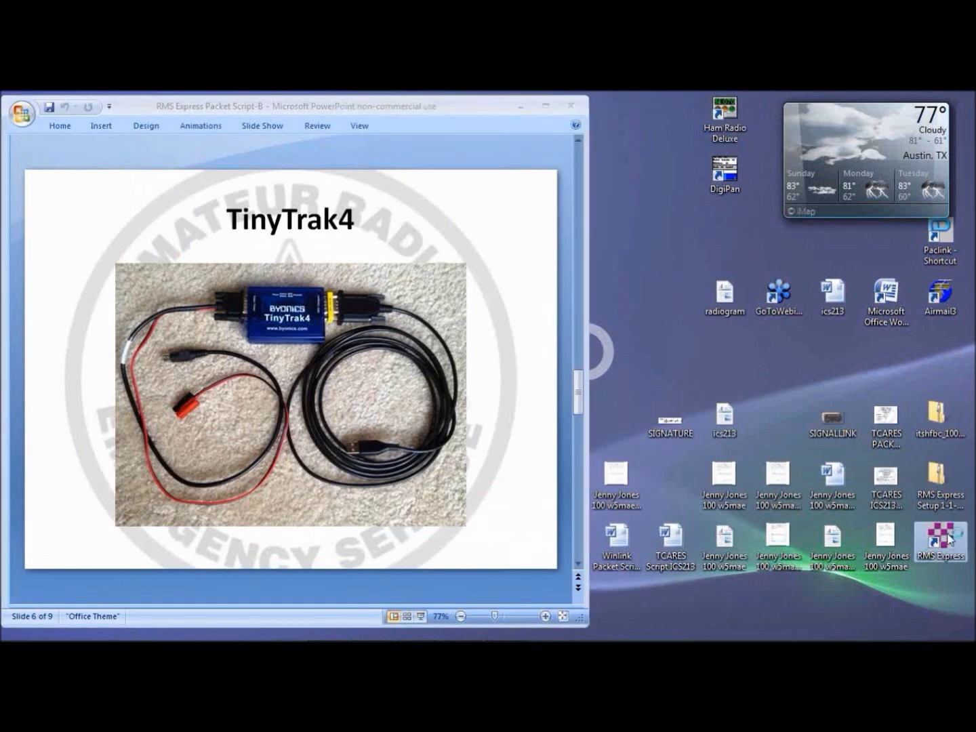
double_click(948, 538)
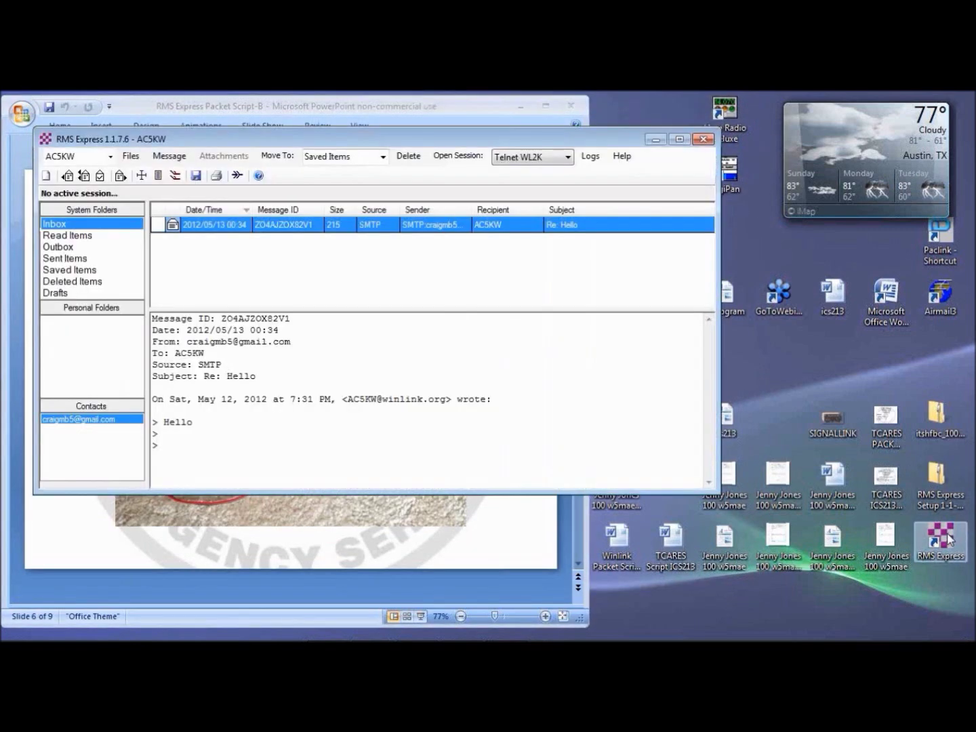
Choose Packet WL2K as the session type and open the session window.
click(522, 161)
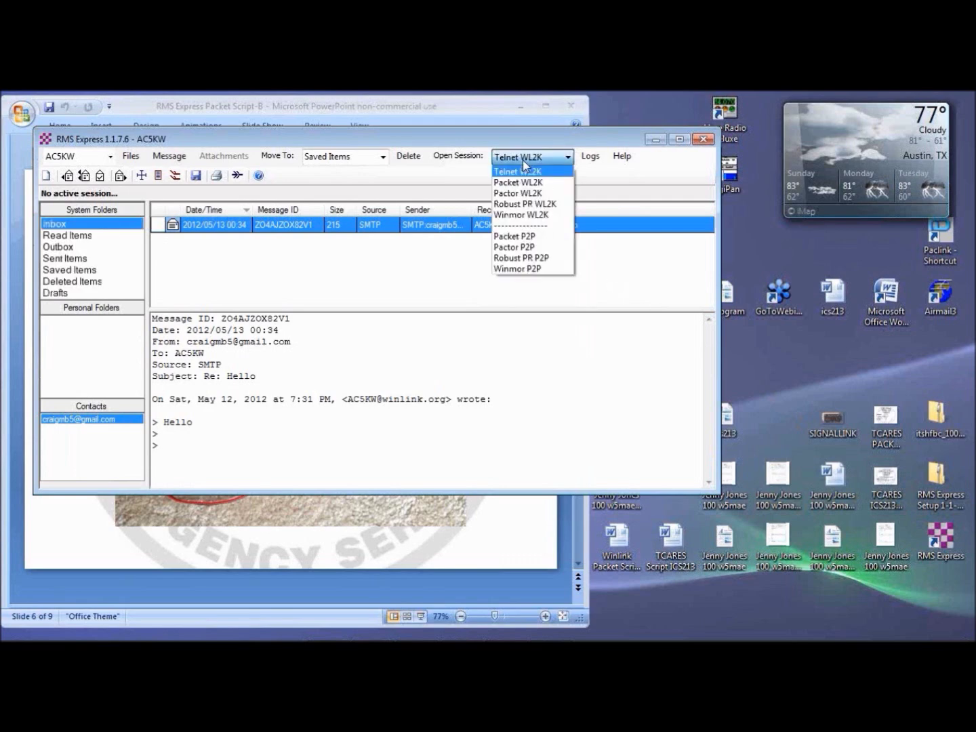
click(528, 183)
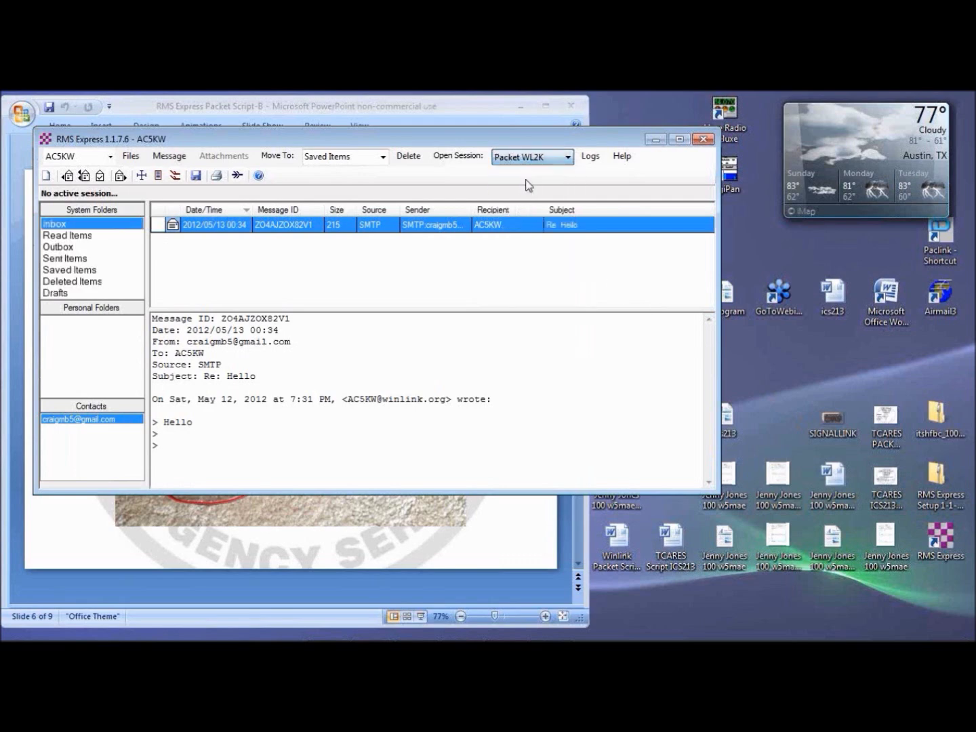
click(459, 156)
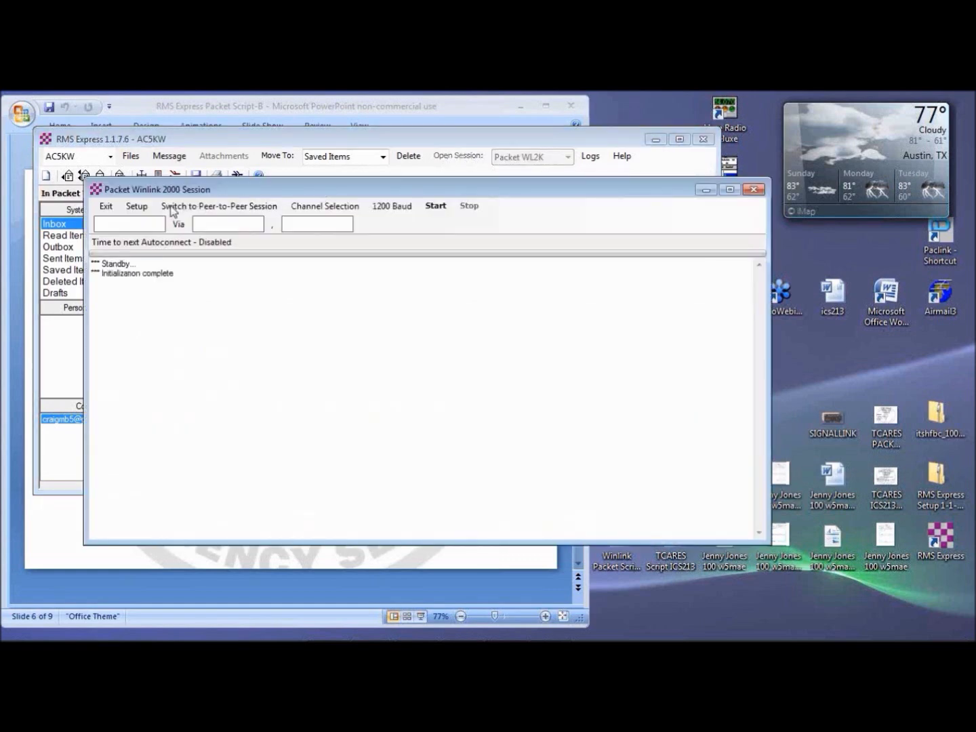
In packet setup, choose Kantronics KPC-3+ on COM4 and change the 1200-baud transmit level from 100 to 30.
click(143, 208)
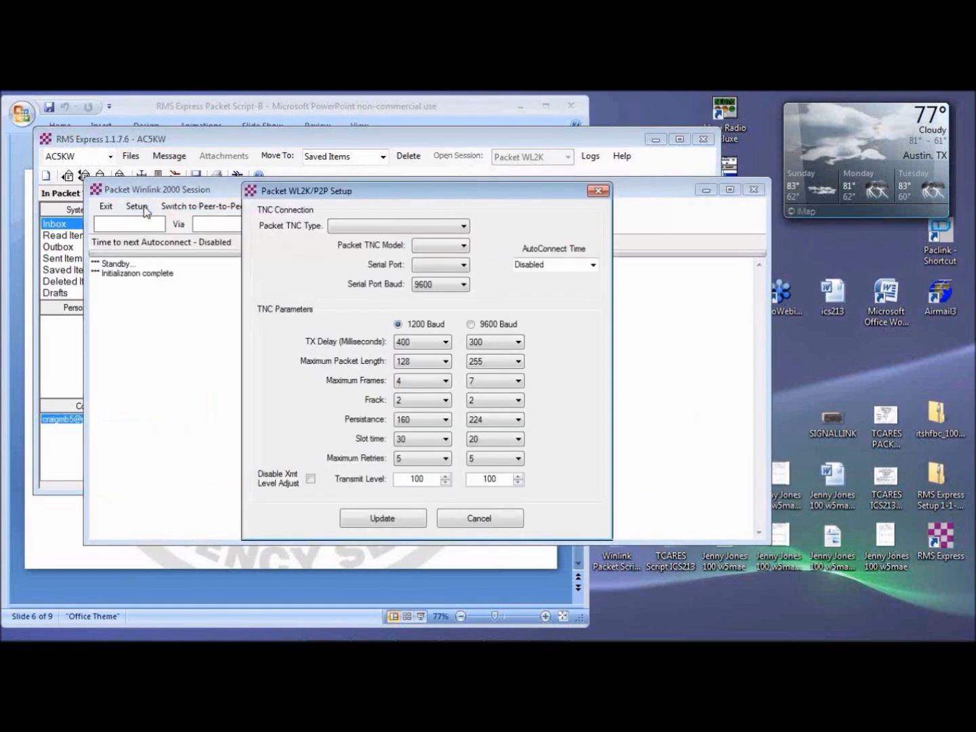
click(340, 225)
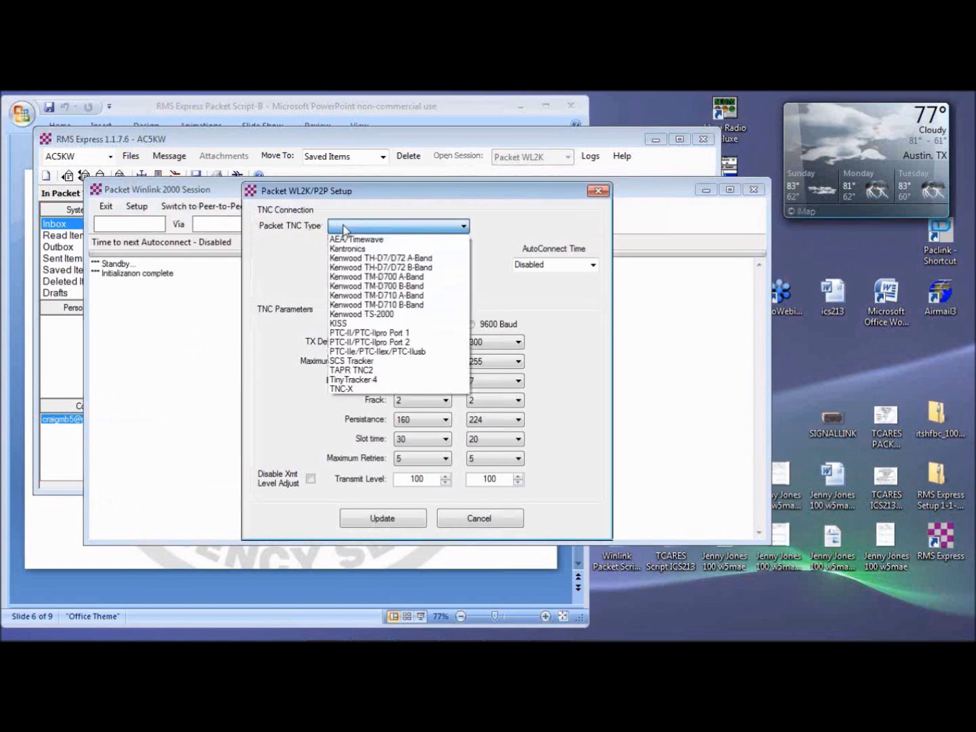
click(347, 248)
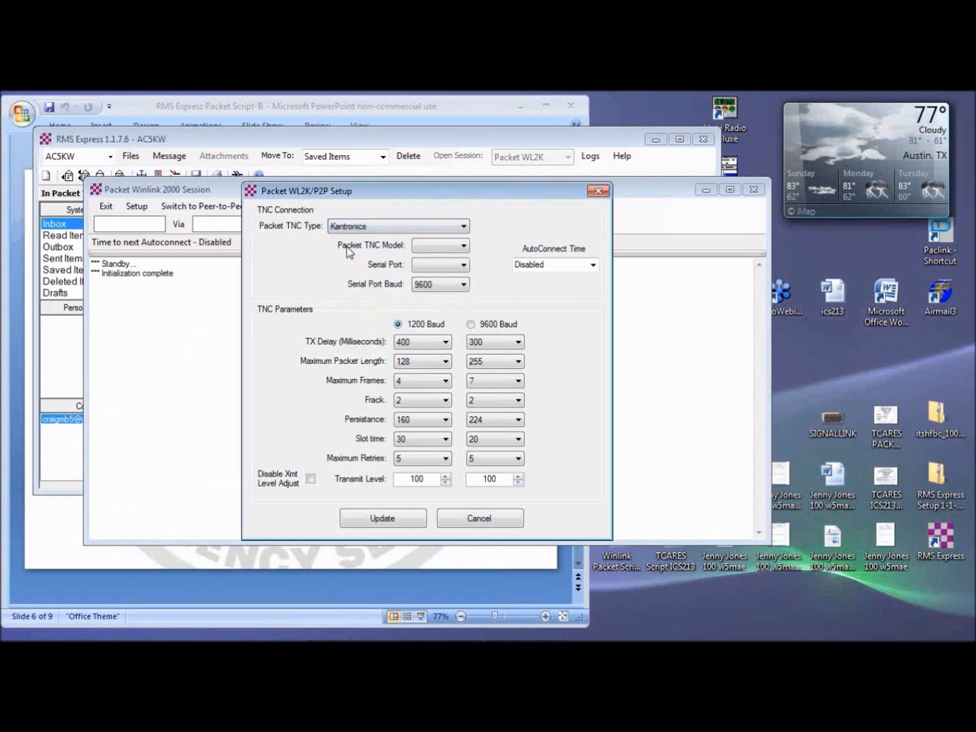
click(425, 249)
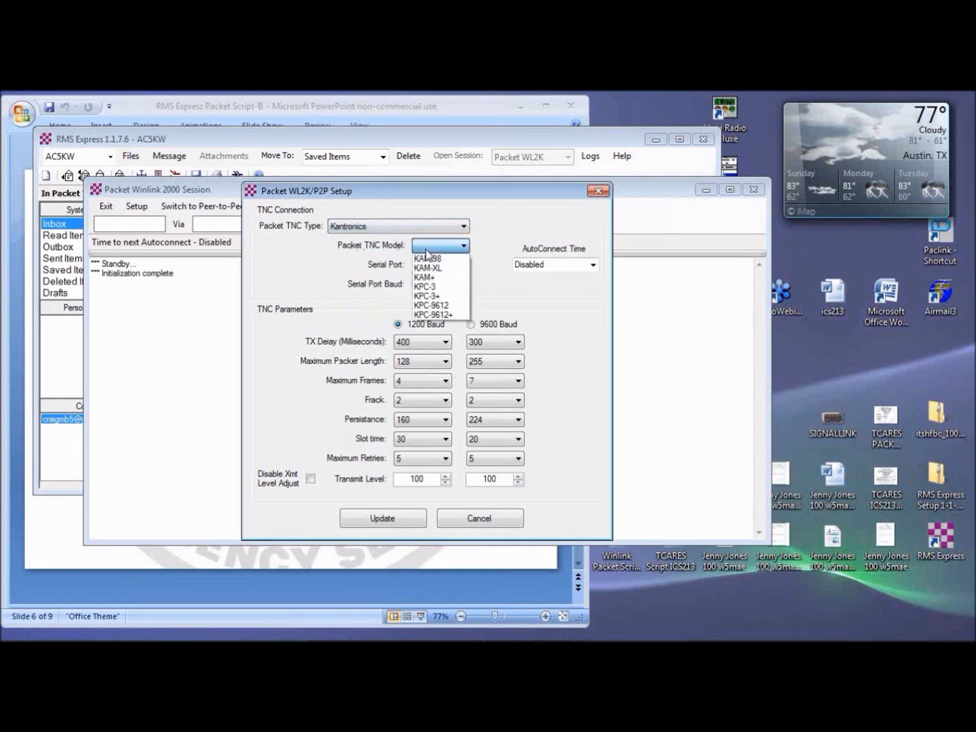
click(434, 297)
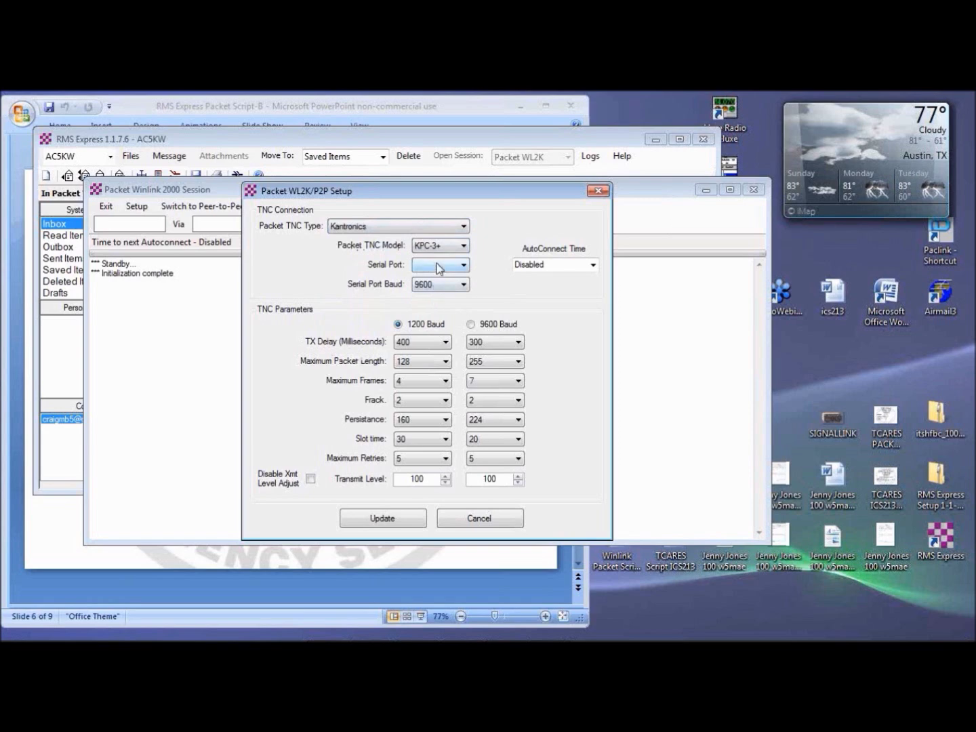
click(435, 264)
click(436, 286)
click(426, 482)
key(BackSpace)
key(BackSpace)
key(BackSpace)
text(30)
Save the TNC settings with Update and close the Packet Winlink 2000 Session window.
click(382, 518)
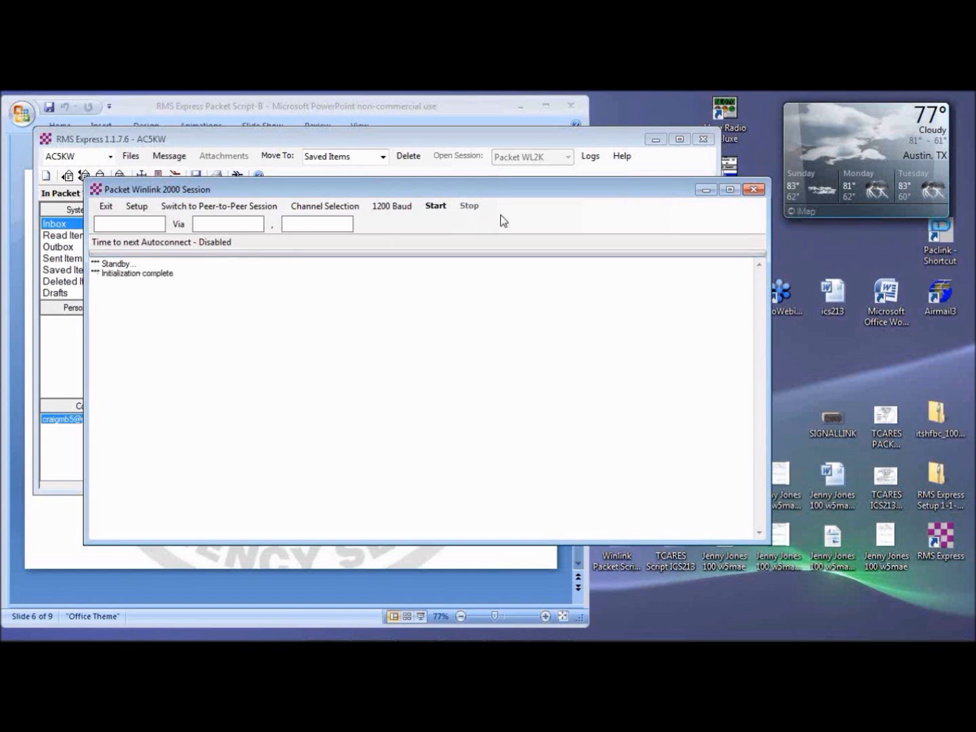
click(757, 190)
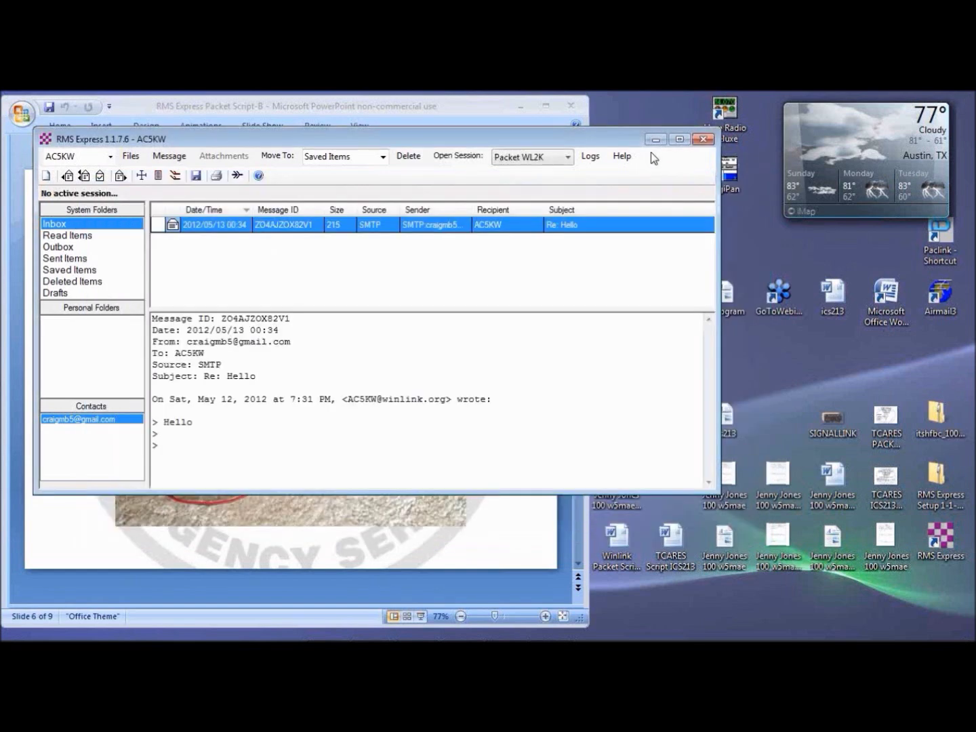
click(620, 156)
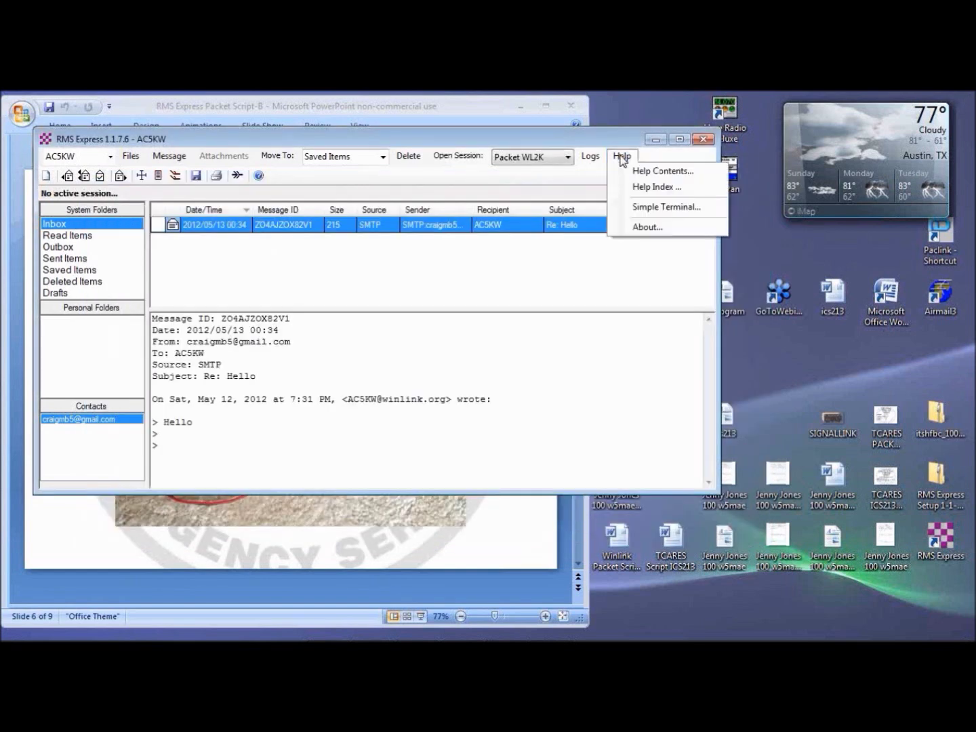
Open the Simple Terminal and set its serial port to COM4.
click(640, 211)
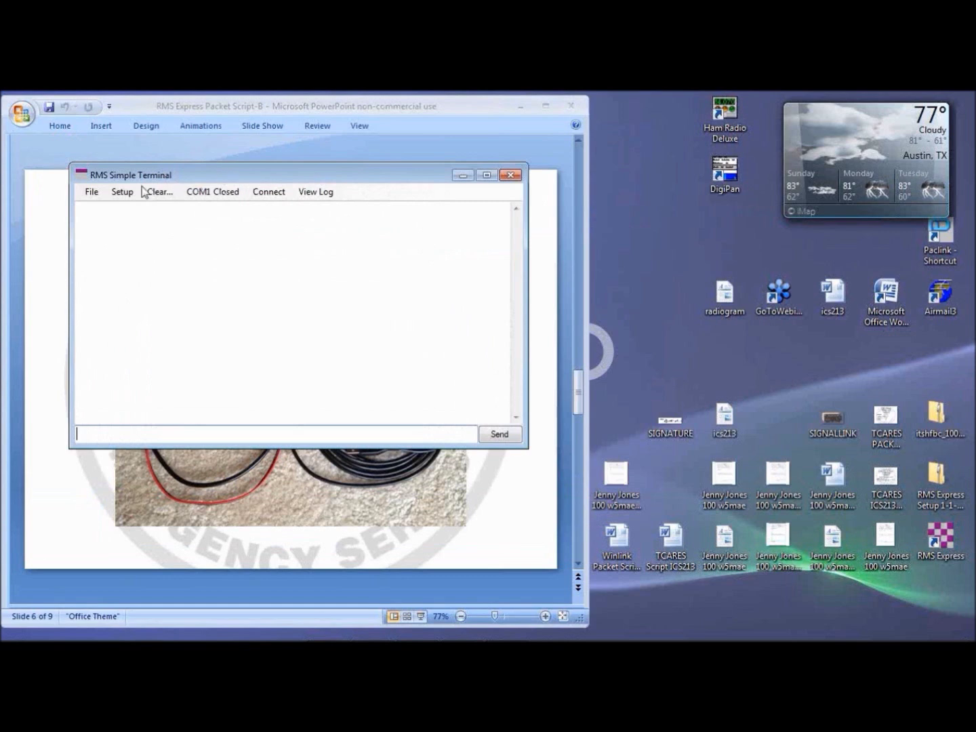
click(122, 192)
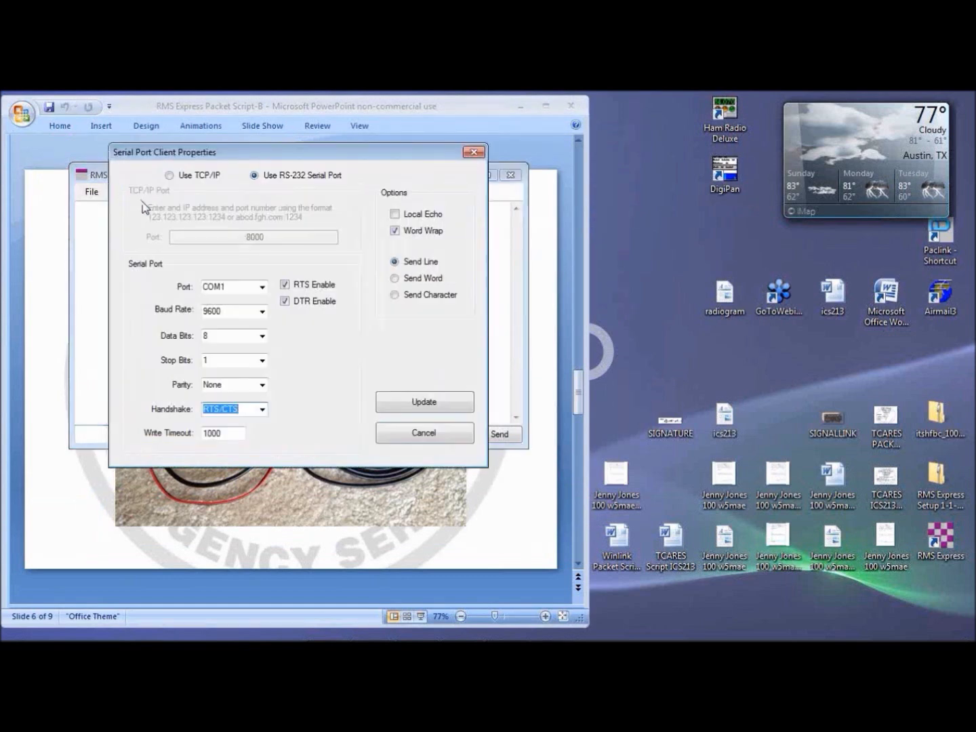
click(262, 287)
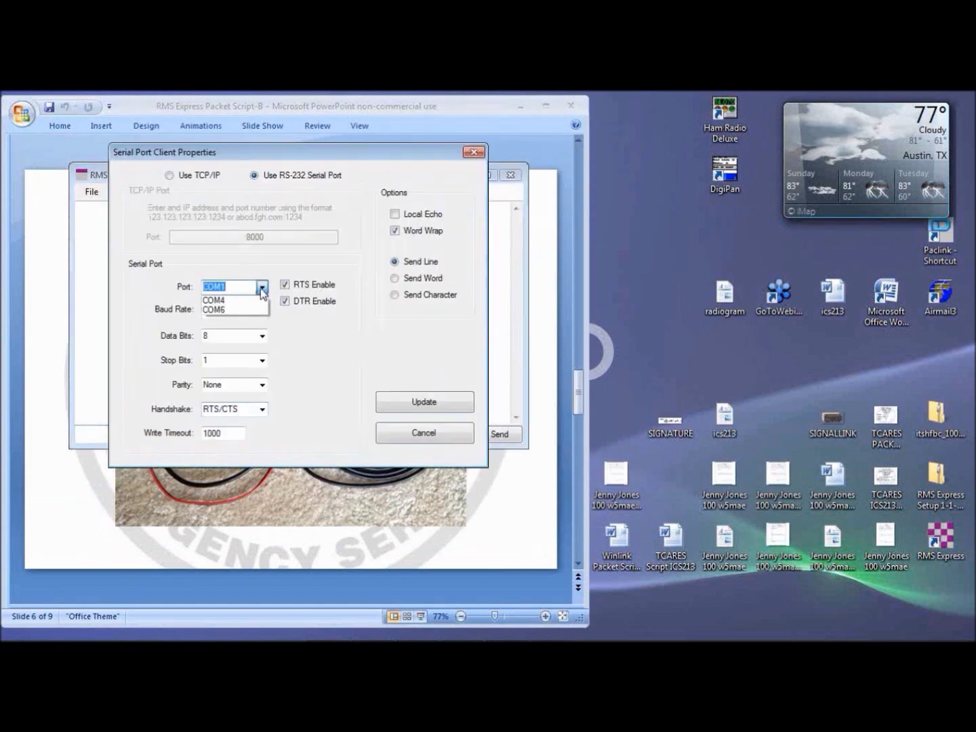
click(259, 304)
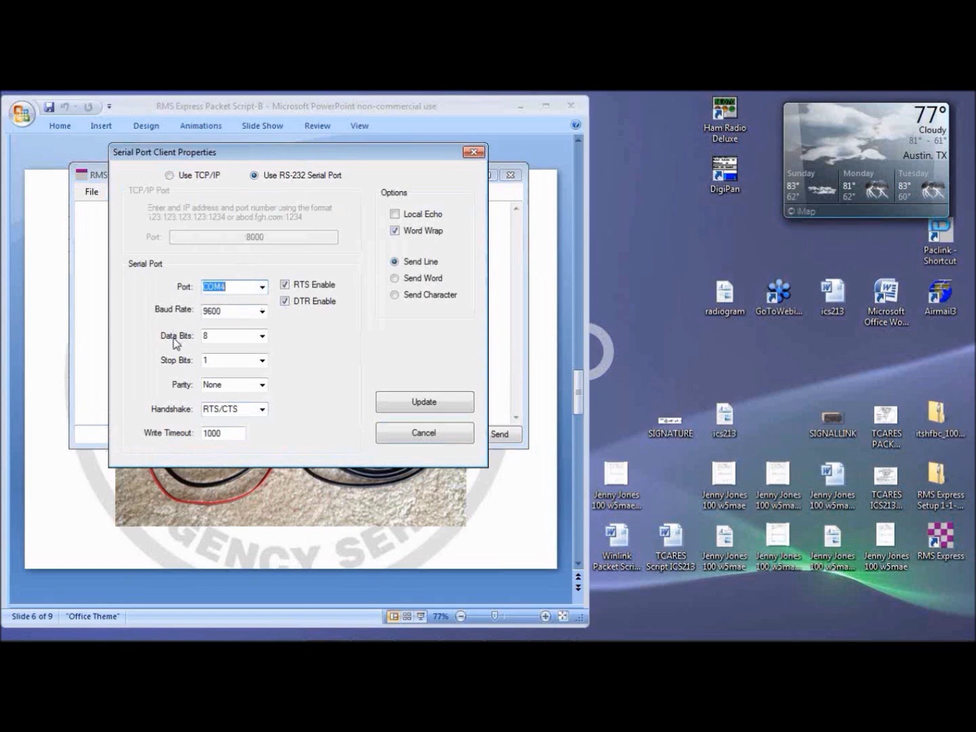
click(437, 399)
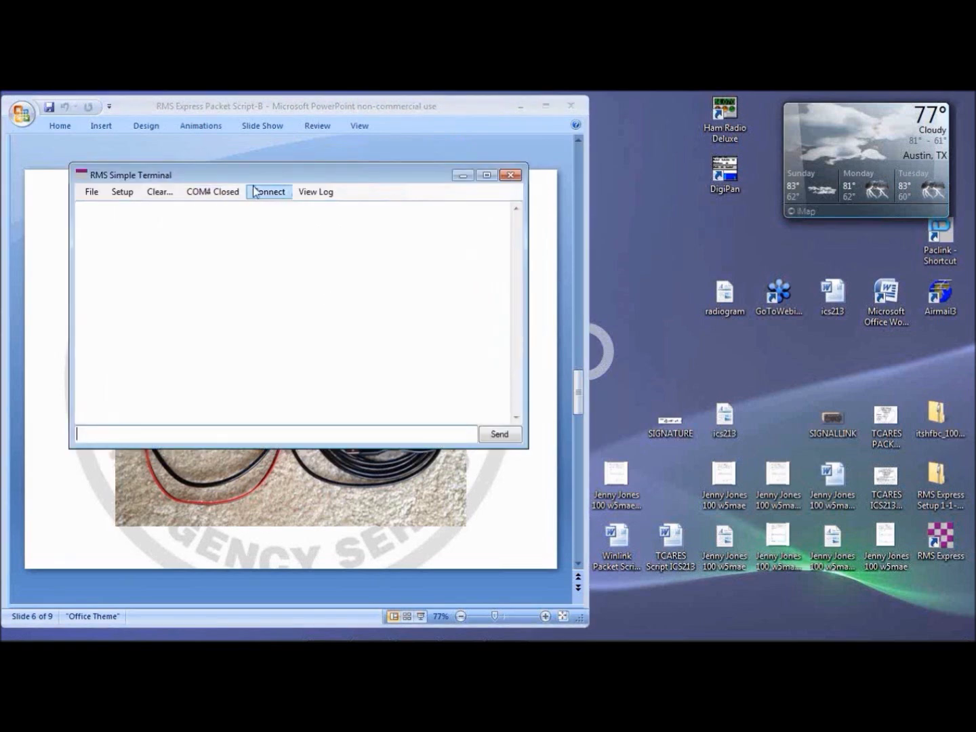
Connect to the TNC, reach its cmd: prompt and send a command, then disconnect and close the terminal.
click(263, 192)
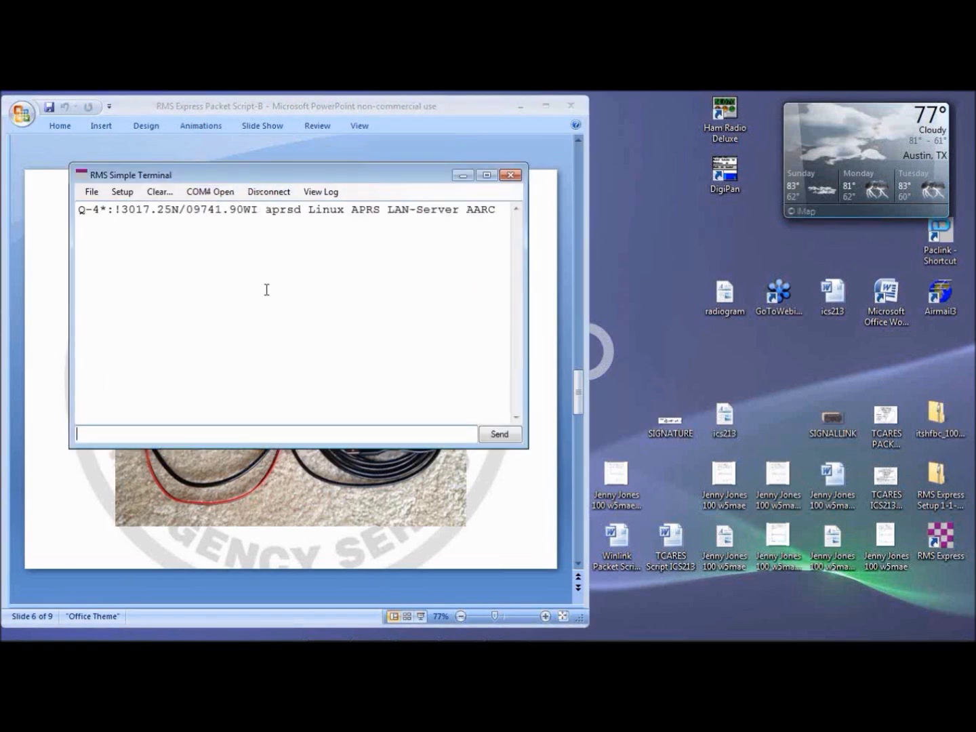
key(Return)
text(*******)
key(Return)
click(267, 191)
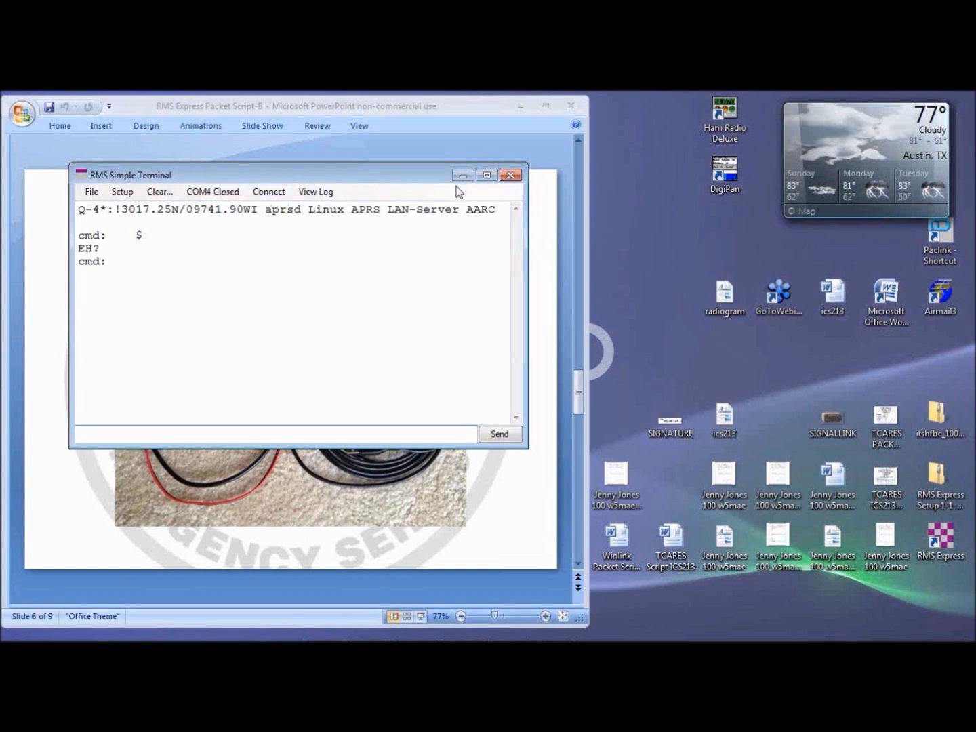
click(512, 175)
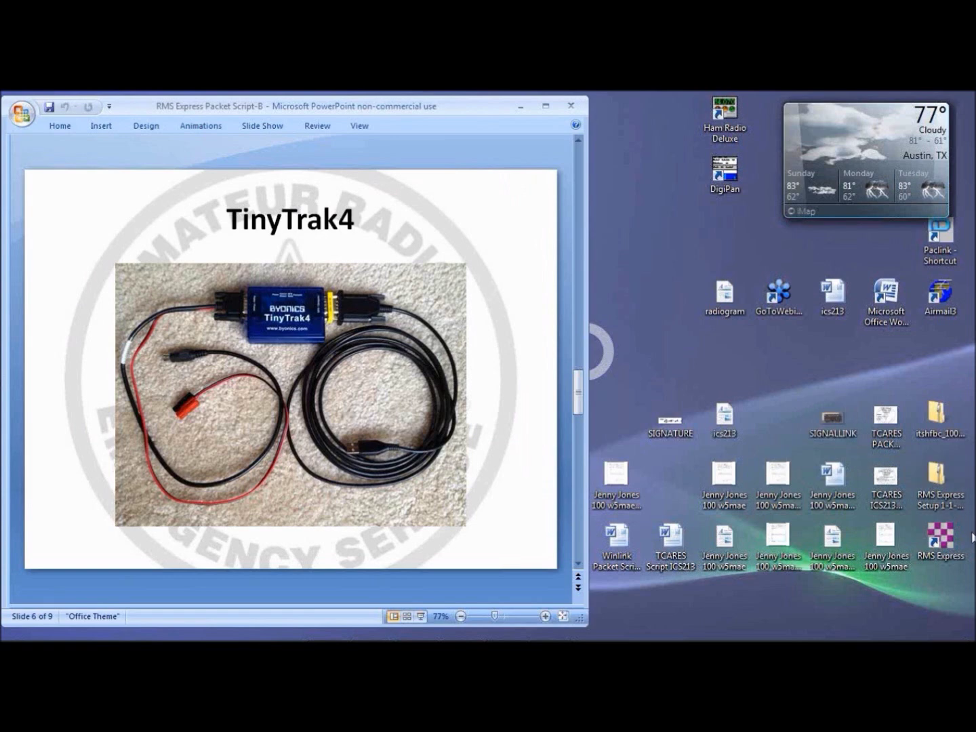
Relaunch RMS Express, start a Packet WL2K session, and enter W5TQ-10 as the RMS station callsign.
click(948, 546)
double_click(948, 546)
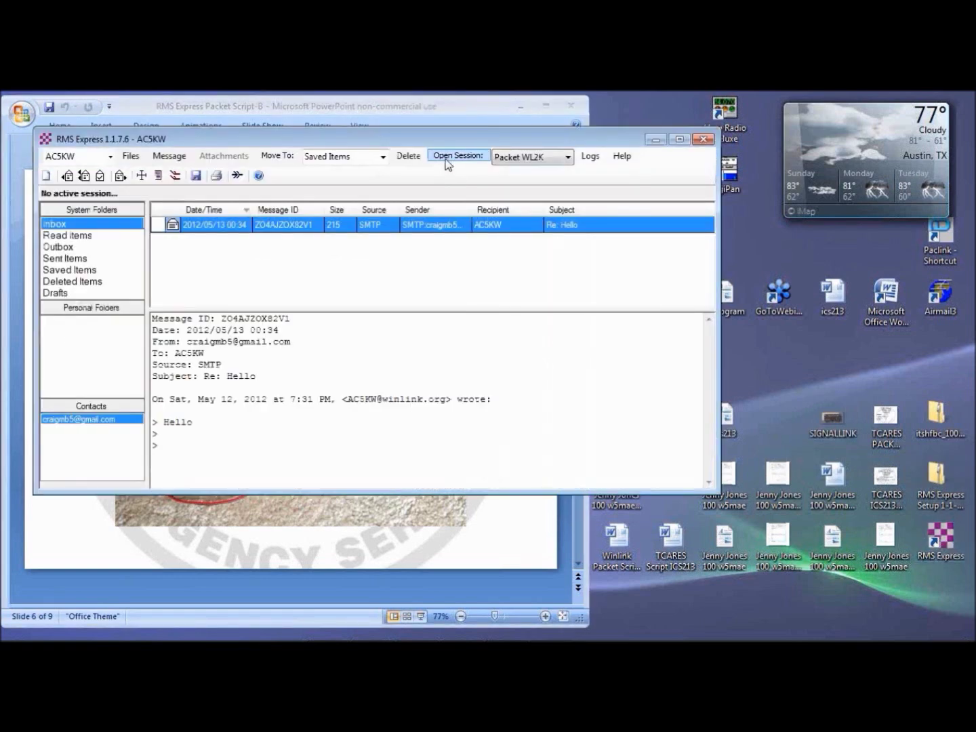
click(446, 157)
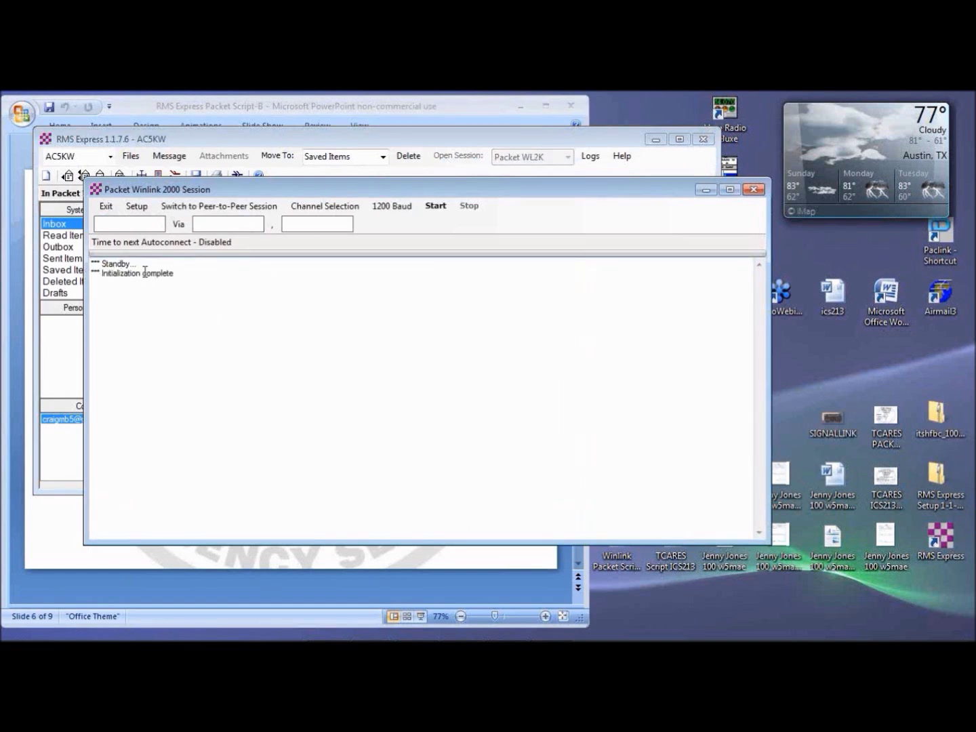
click(118, 225)
text(W5)
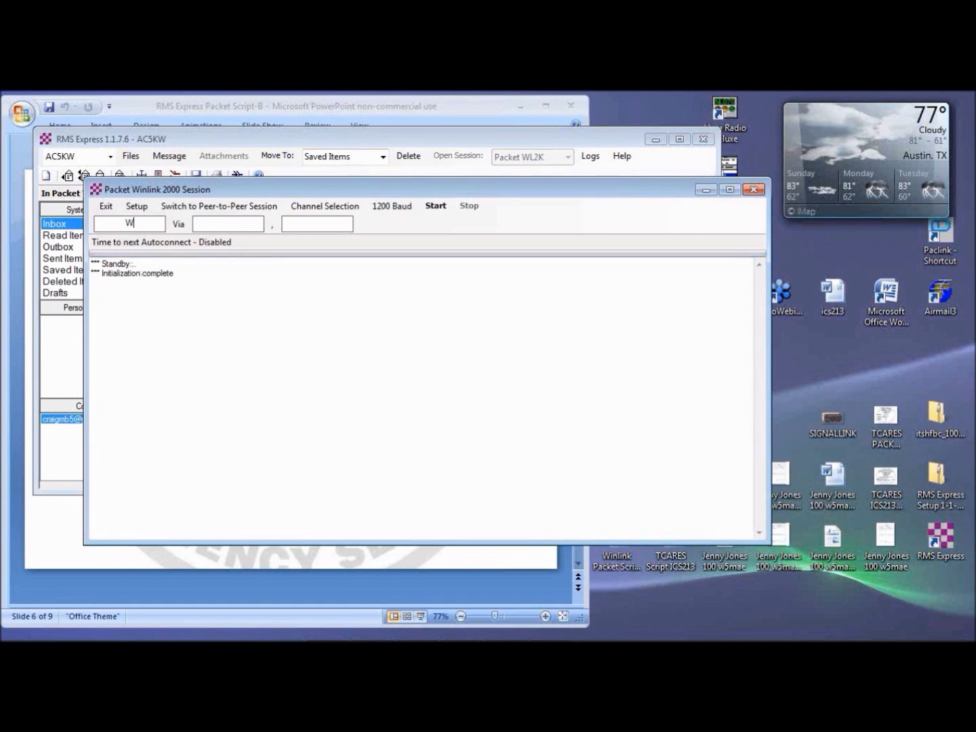
text(TQ-10)
key(Tab)
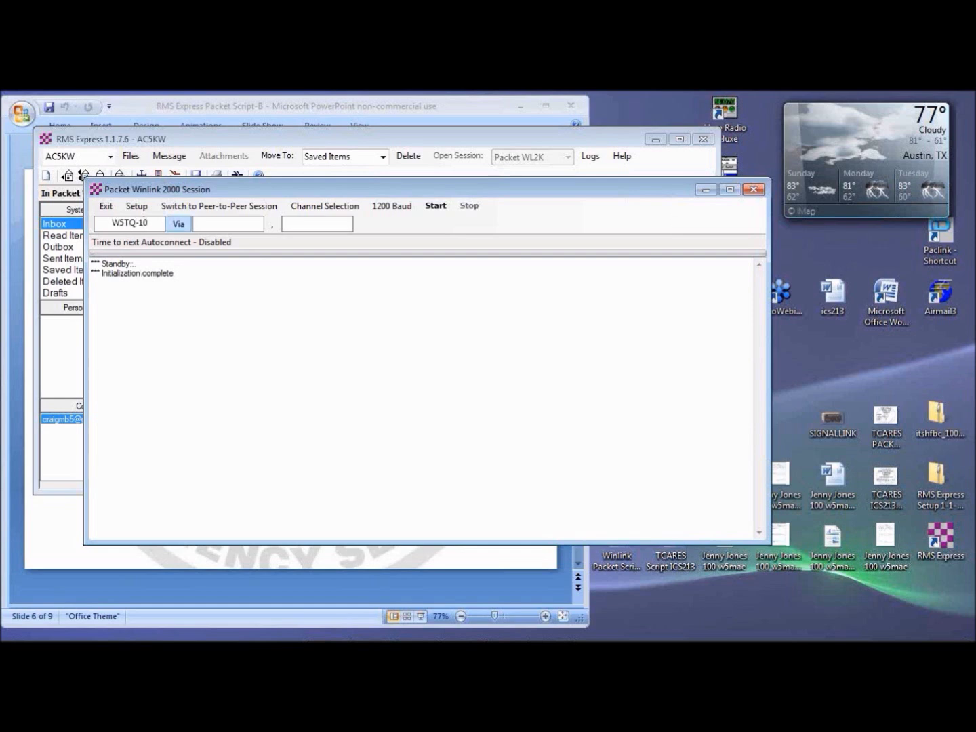
key(Tab)
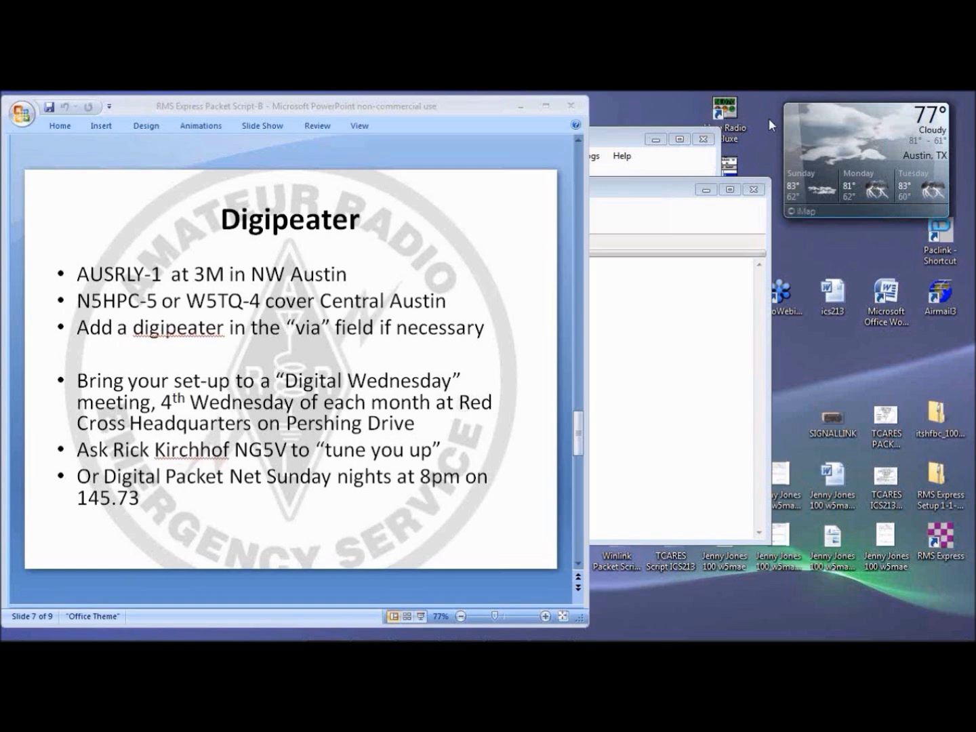
click(672, 190)
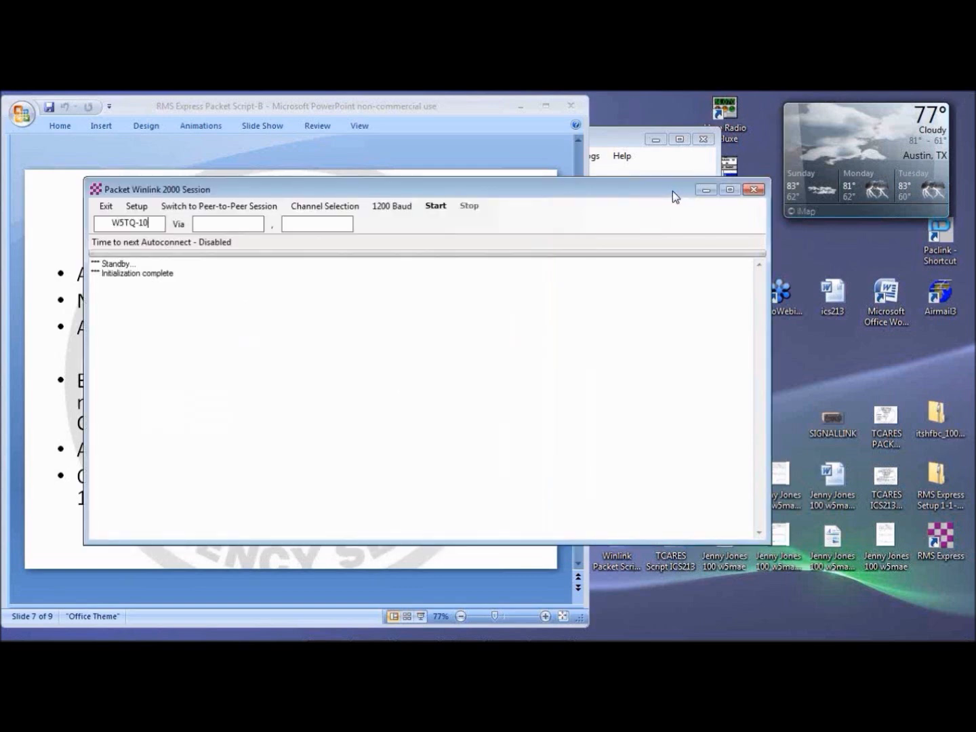
Enter N5HPC-5 as the digipeater, start the connection to W5TQ-10, and minimize the session window.
click(246, 223)
text(N5HPC-5)
click(441, 207)
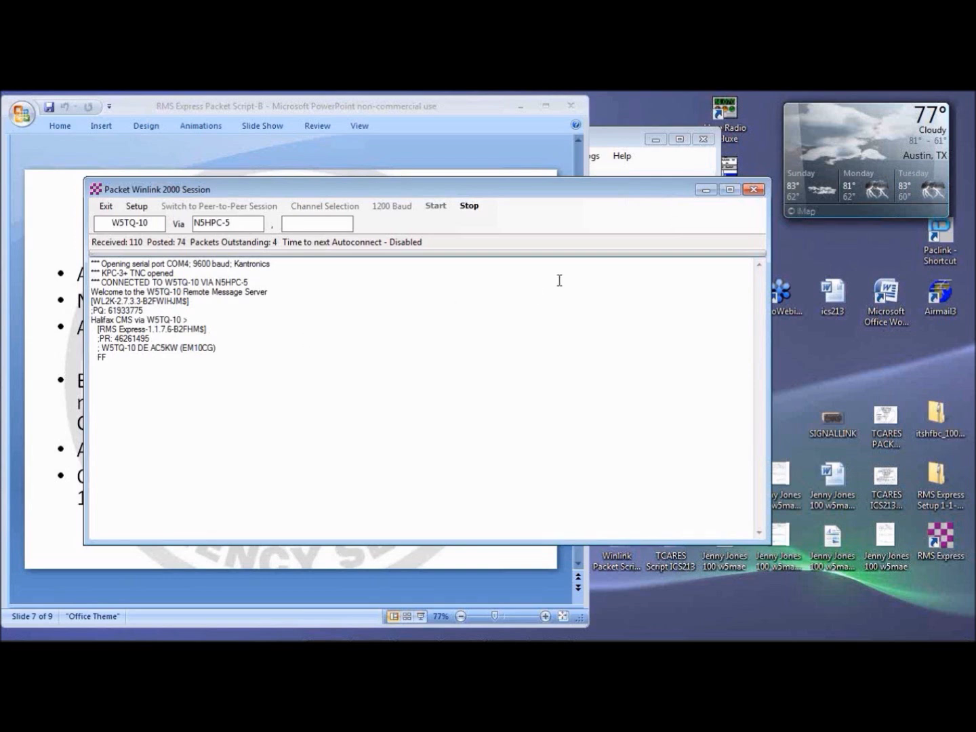
click(704, 191)
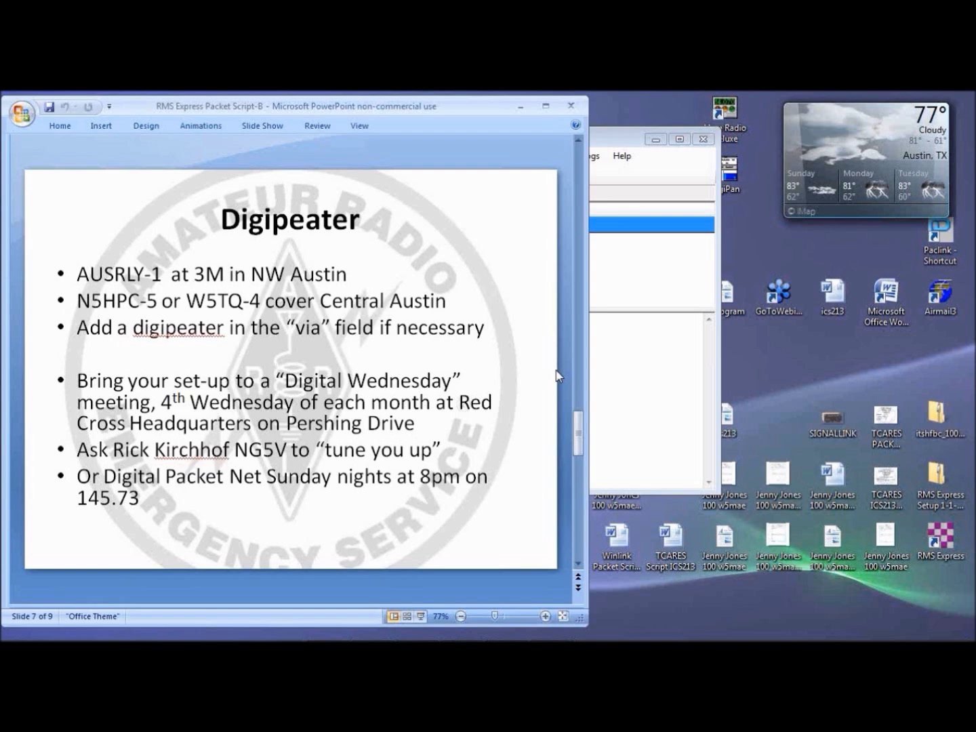
Advance to slide 8, Winlink Connection, then list the open RMS Express windows.
click(578, 497)
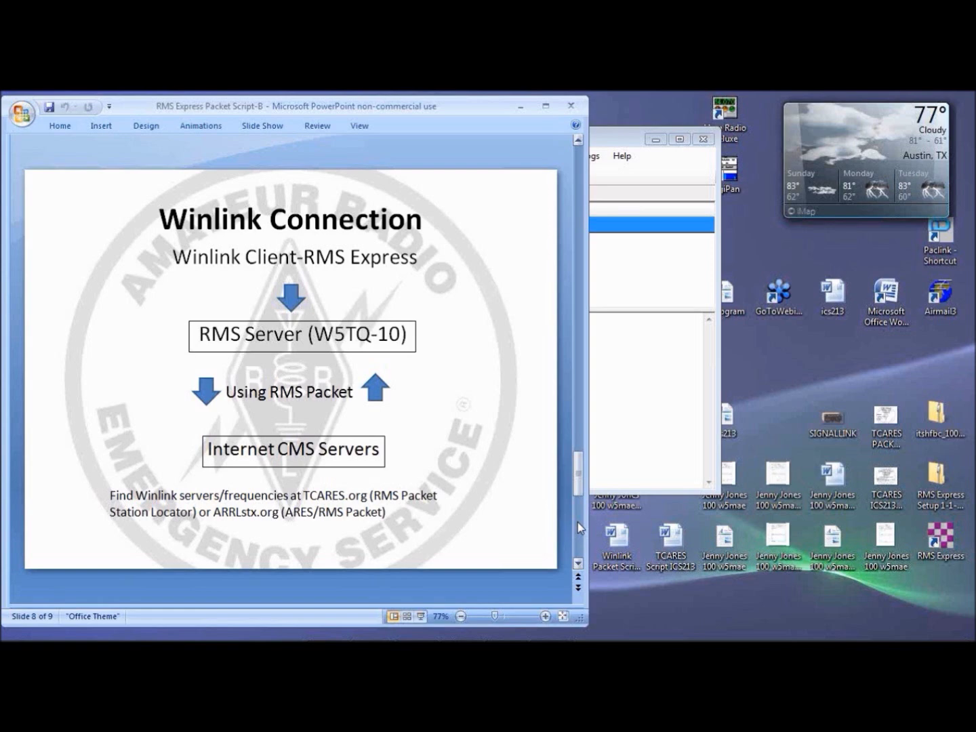
mouse_move(545, 637)
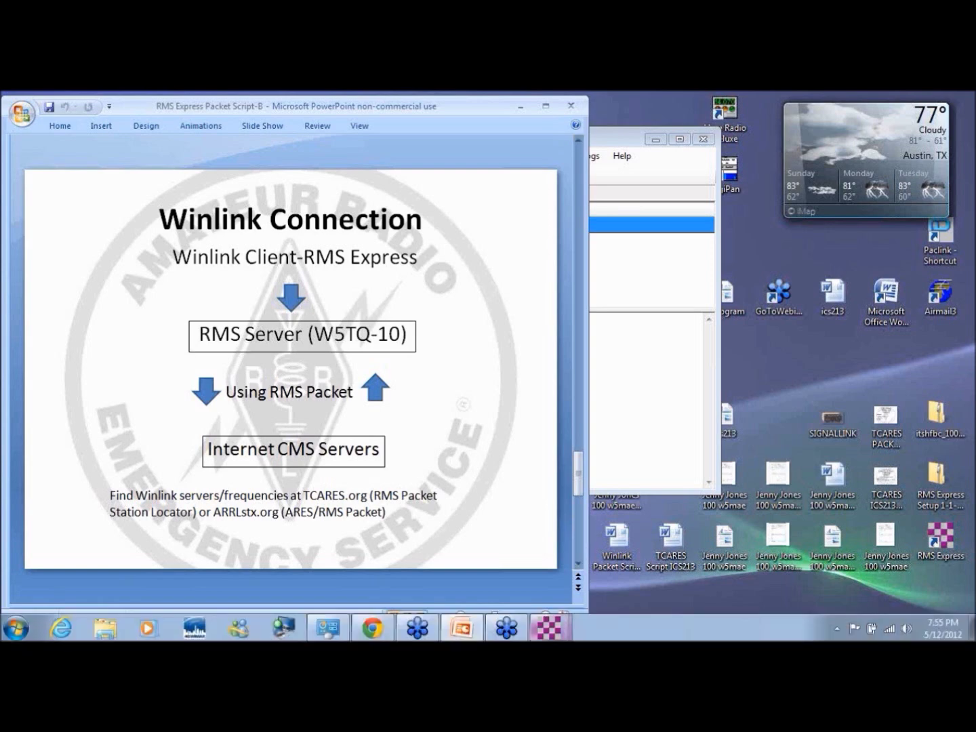
click(545, 638)
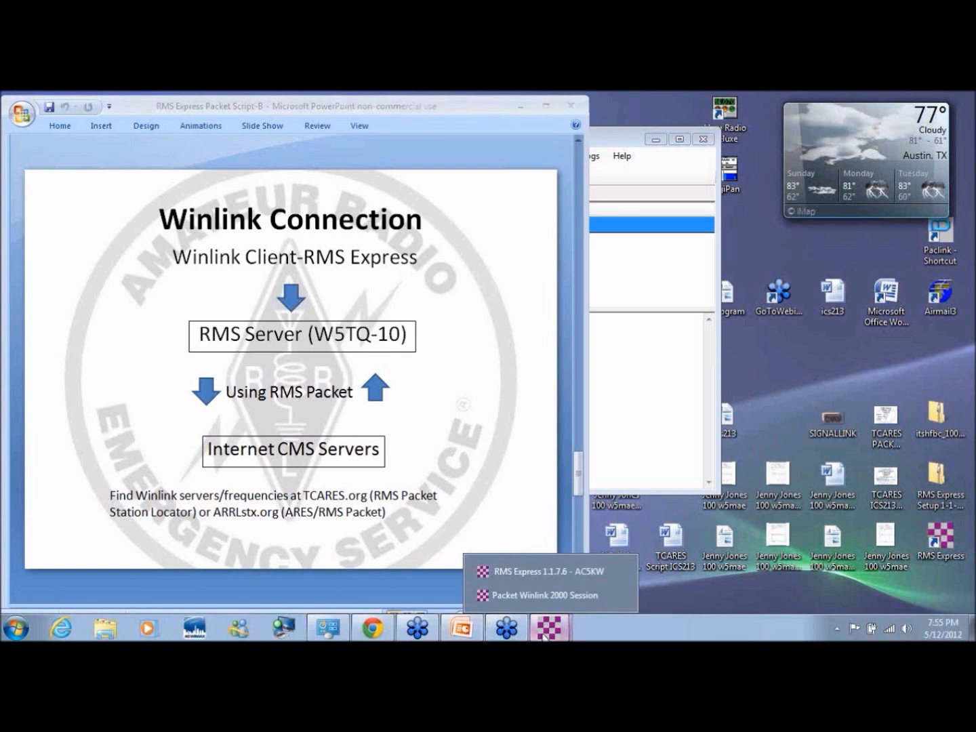
In the packet session, download the current VHF channel table from the Winlink database.
click(551, 623)
click(550, 623)
click(545, 594)
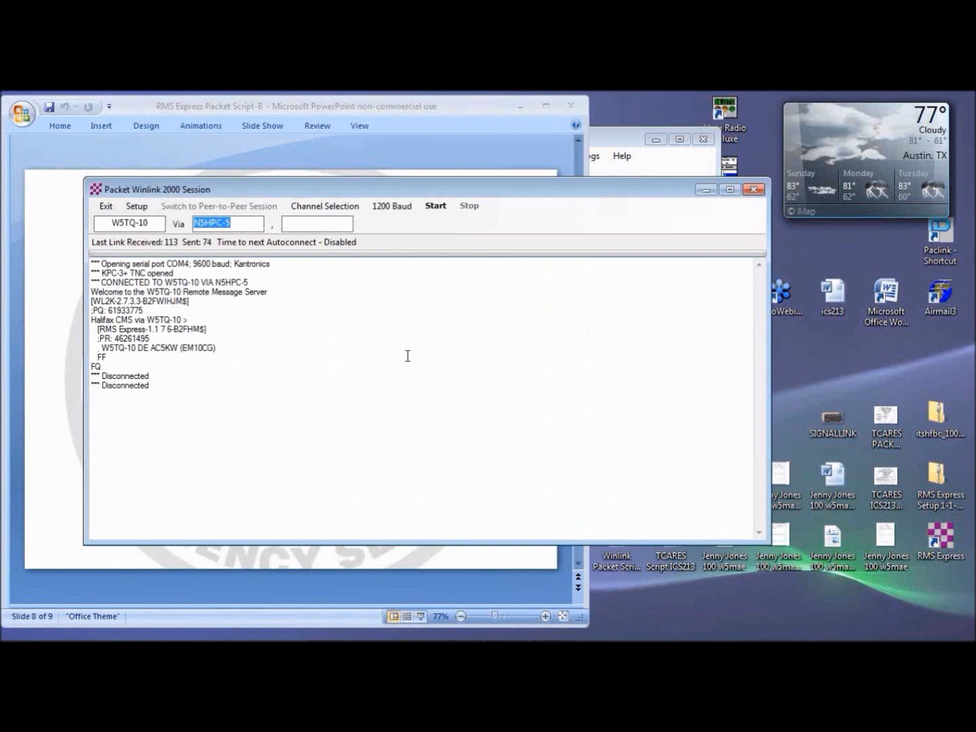
click(323, 206)
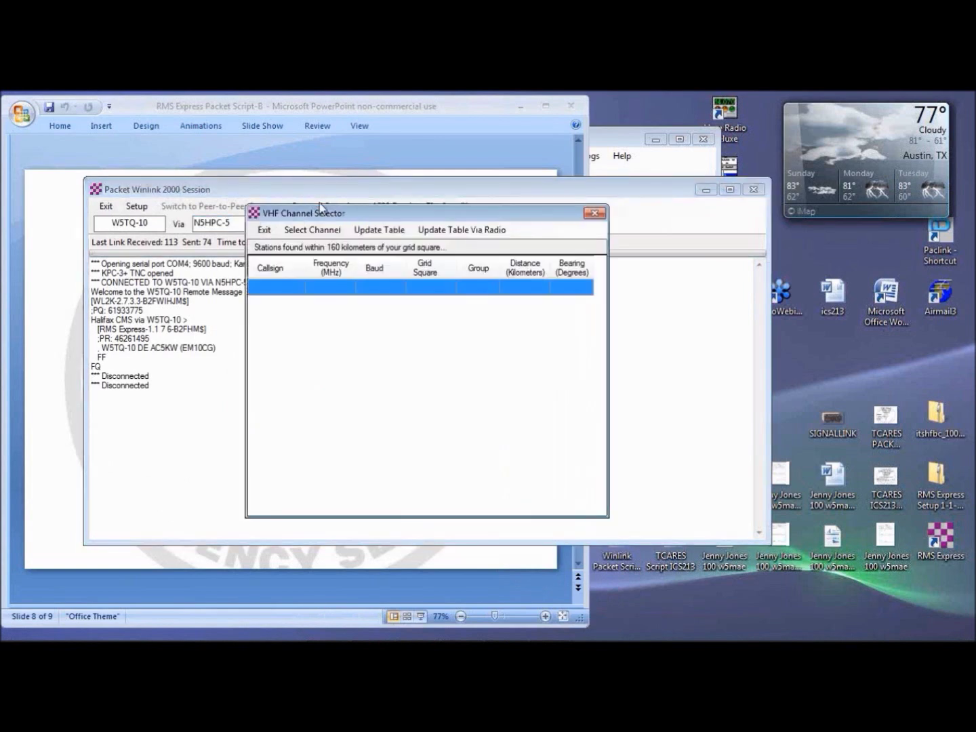
click(375, 235)
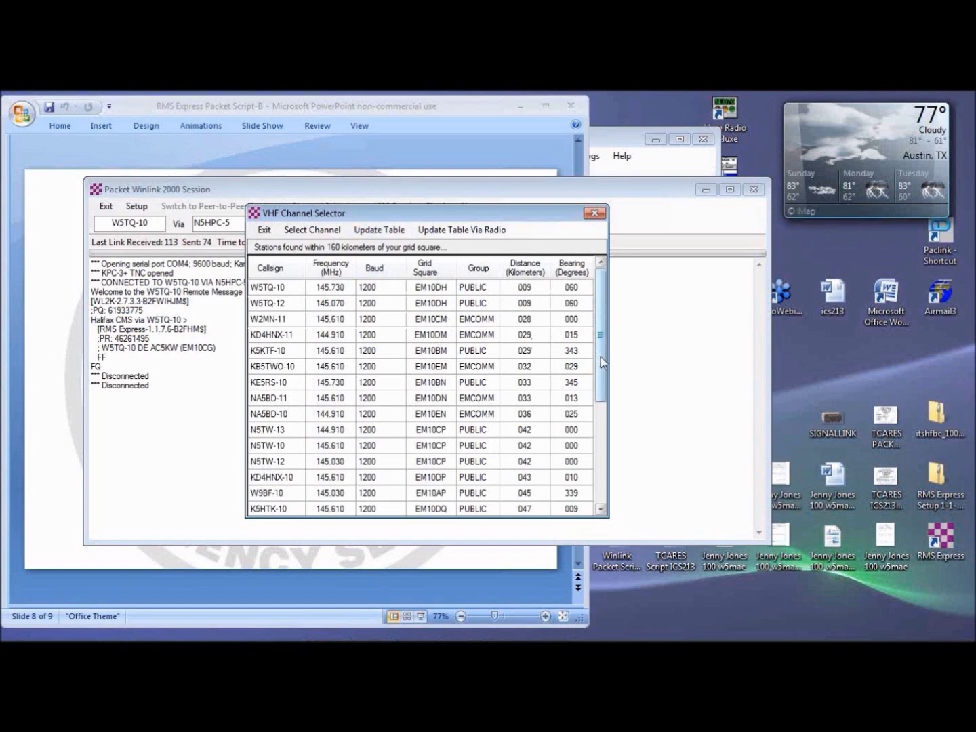
Select the N5EXY-10 station in the channel table.
drag(601, 357, 589, 439)
click(589, 441)
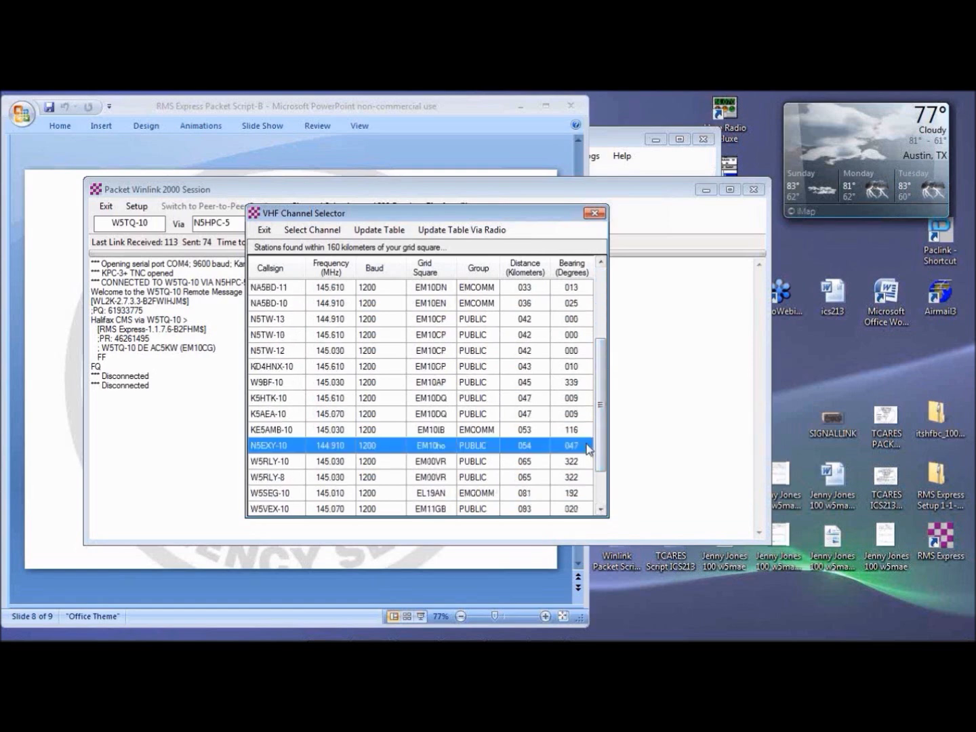
drag(600, 437, 624, 368)
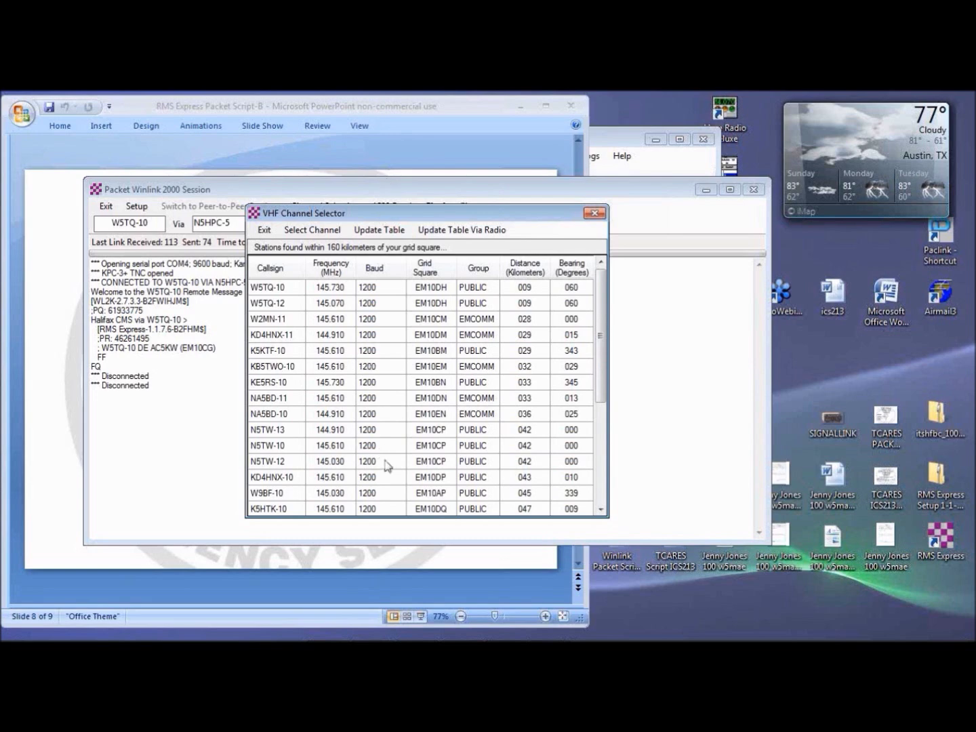
Return to PowerPoint and advance to the final slide 9, 'Thank You!'.
mouse_move(370, 637)
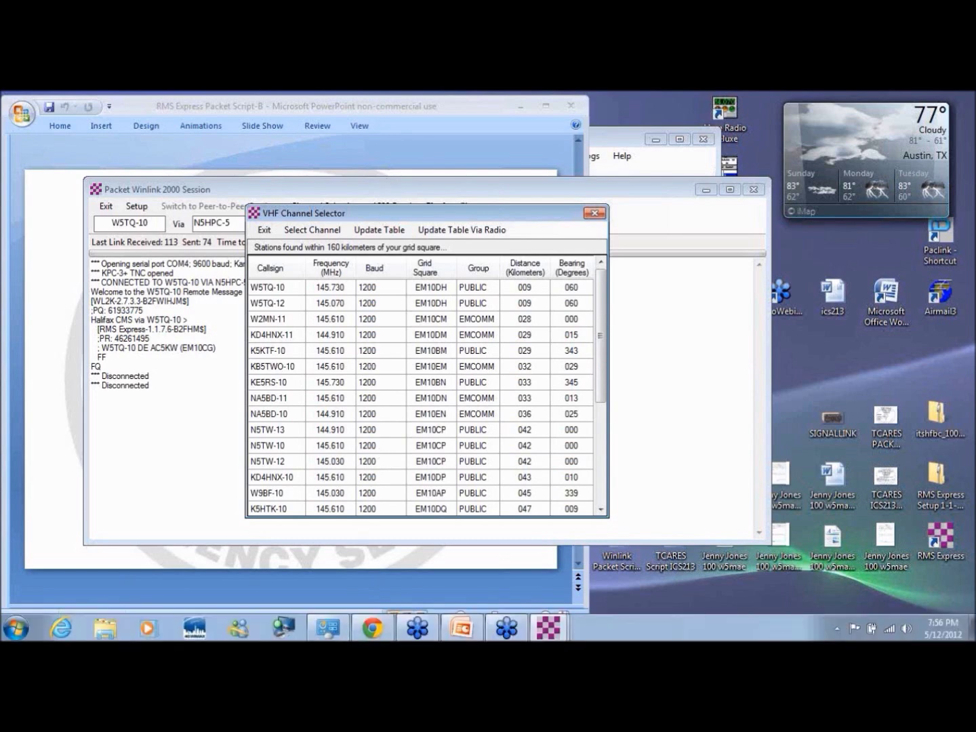
click(451, 632)
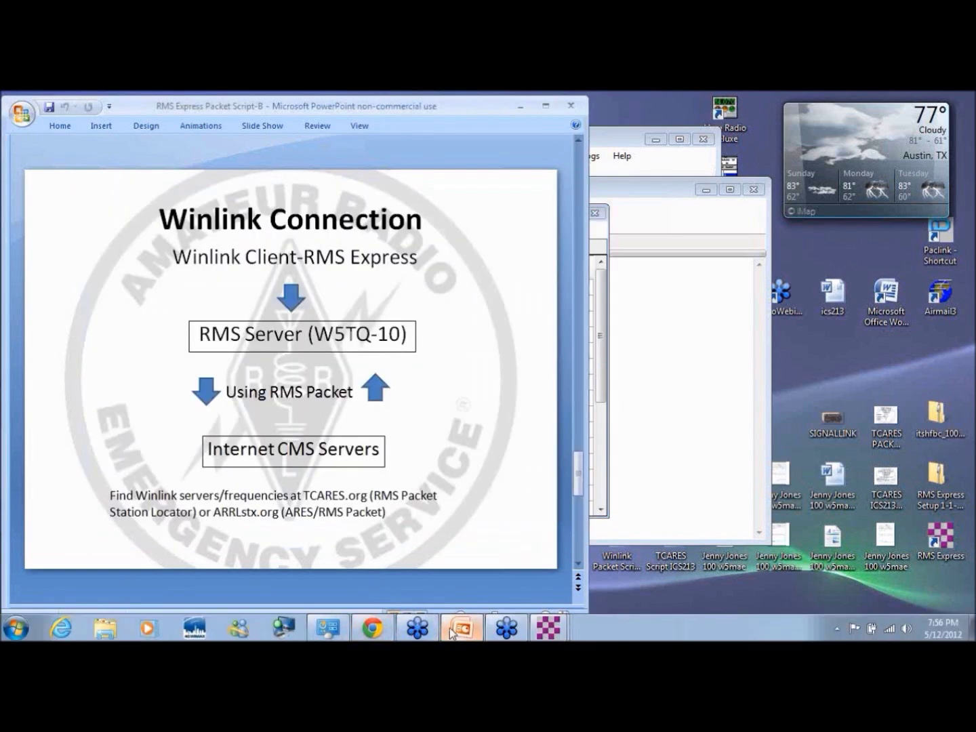
click(577, 540)
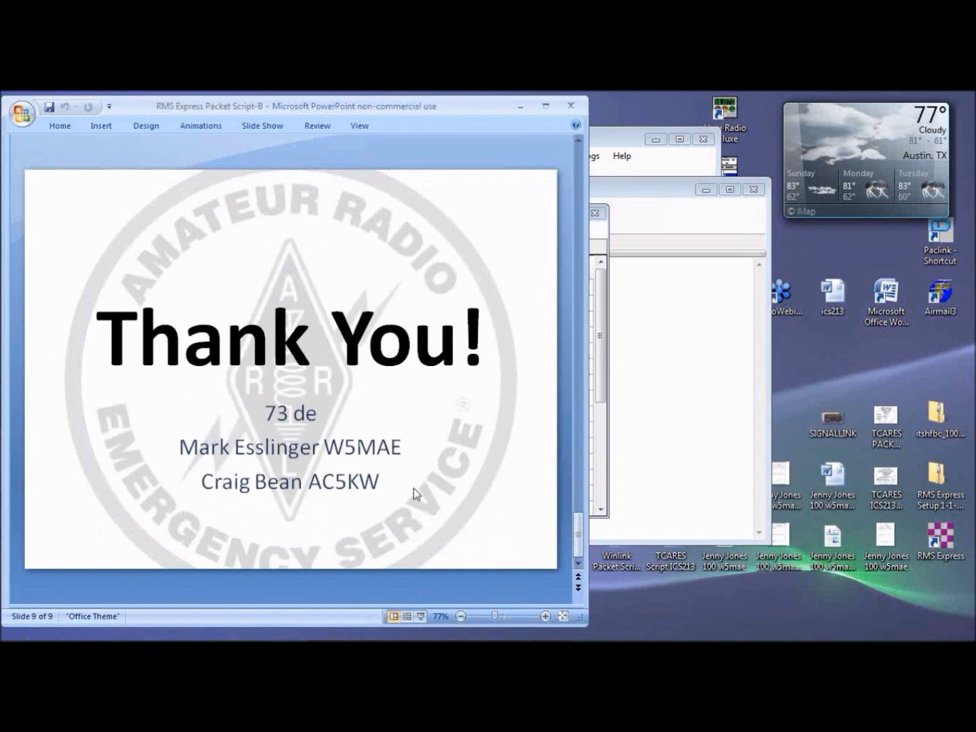